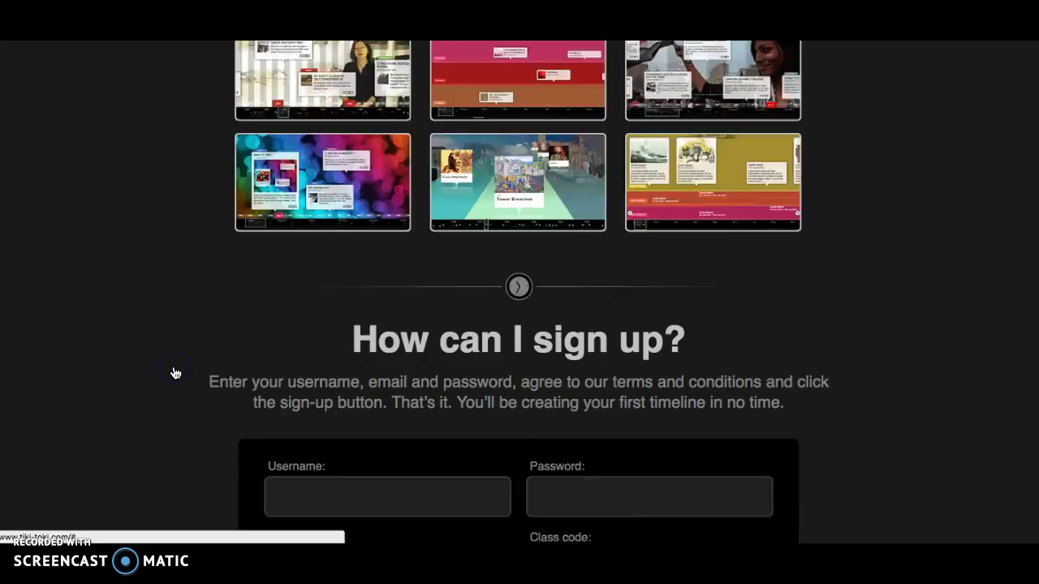
# - Enter the new account's username on the sign-up form
pyautogui.click(295, 267)
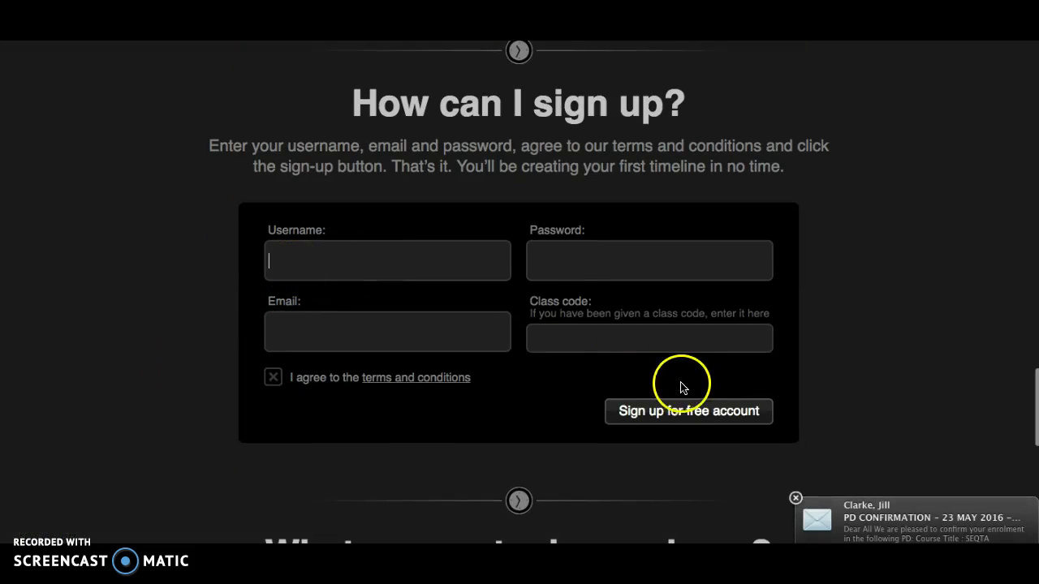
pyautogui.click(796, 498)
pyautogui.click(366, 262)
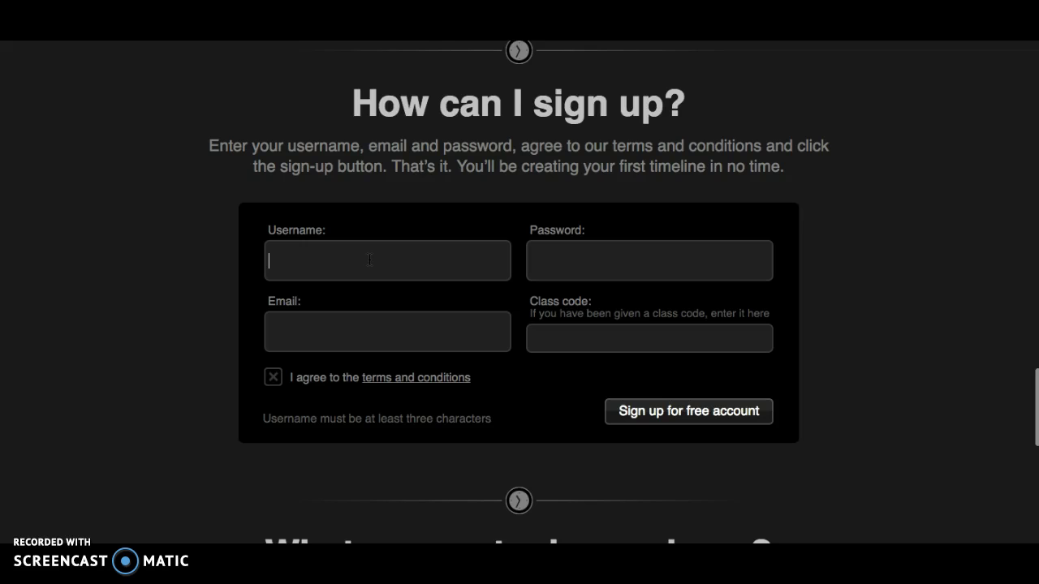
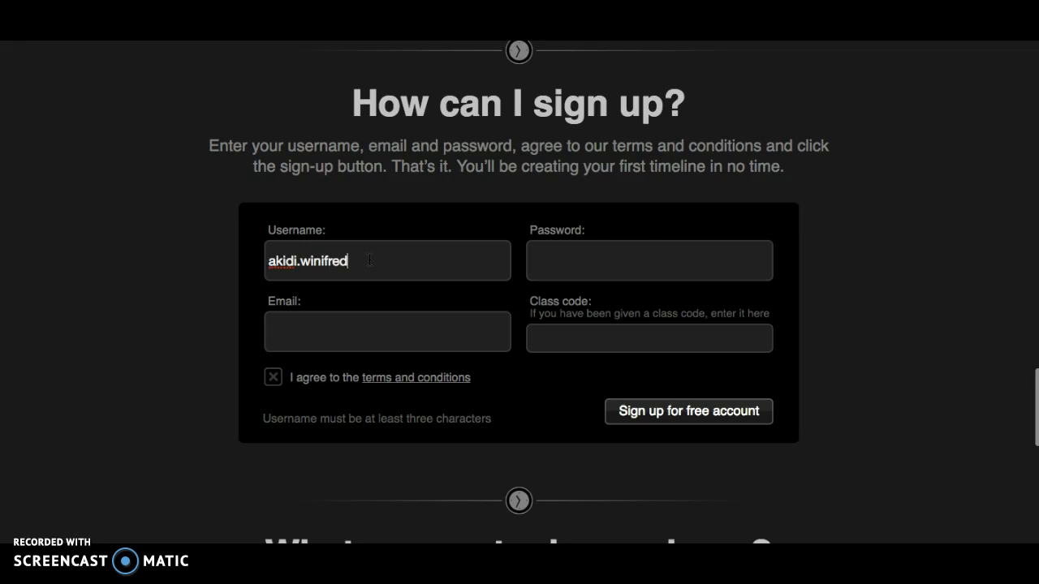
pyautogui.click(615, 258)
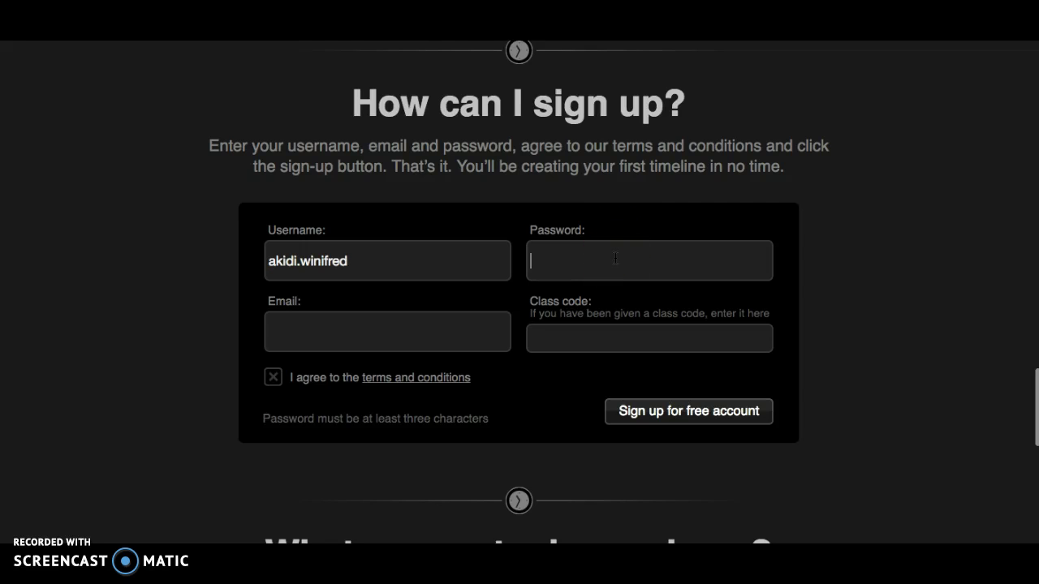
# - Enter the school e-mail address and agree to the terms and conditions
pyautogui.click(472, 334)
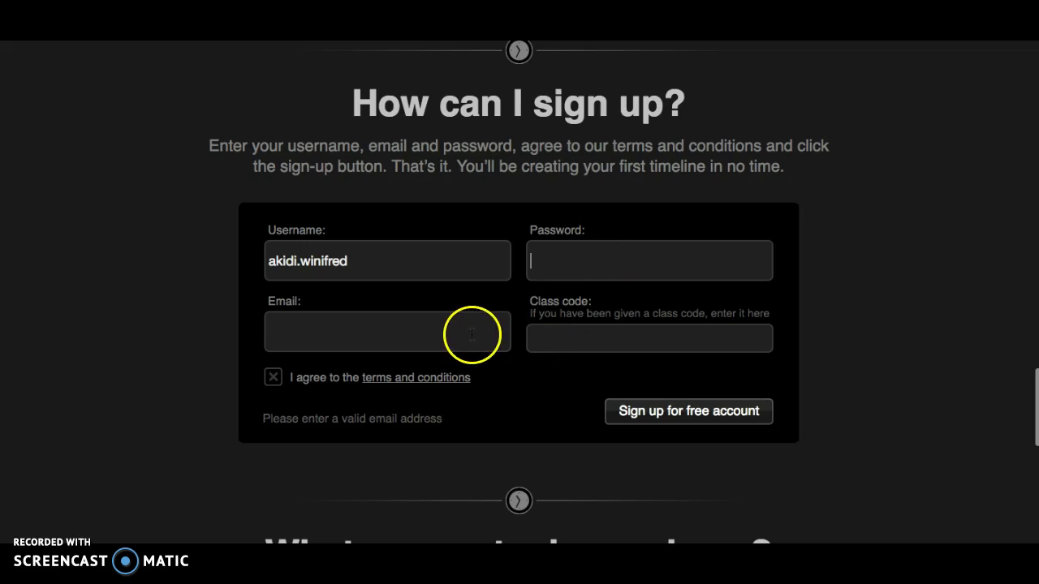
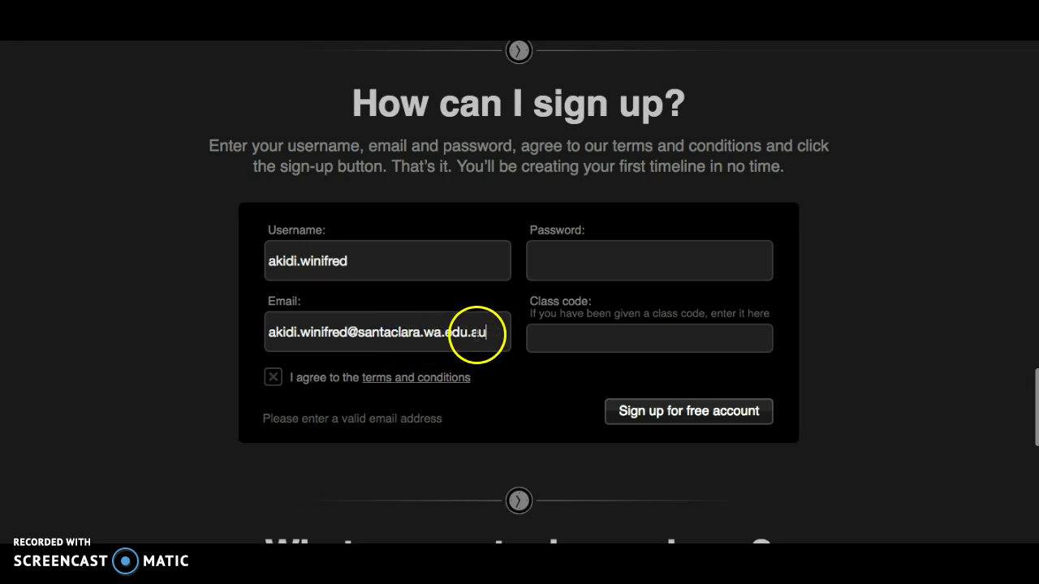
pyautogui.click(273, 379)
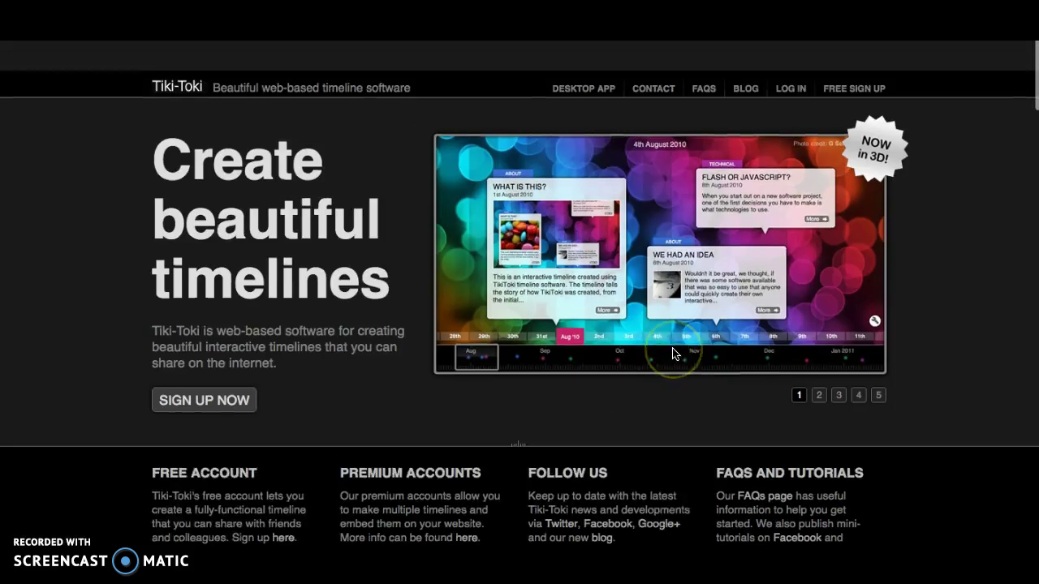
# - Log in to the existing account with its username and password
pyautogui.scroll(-1, 672, 354)
pyautogui.click(790, 55)
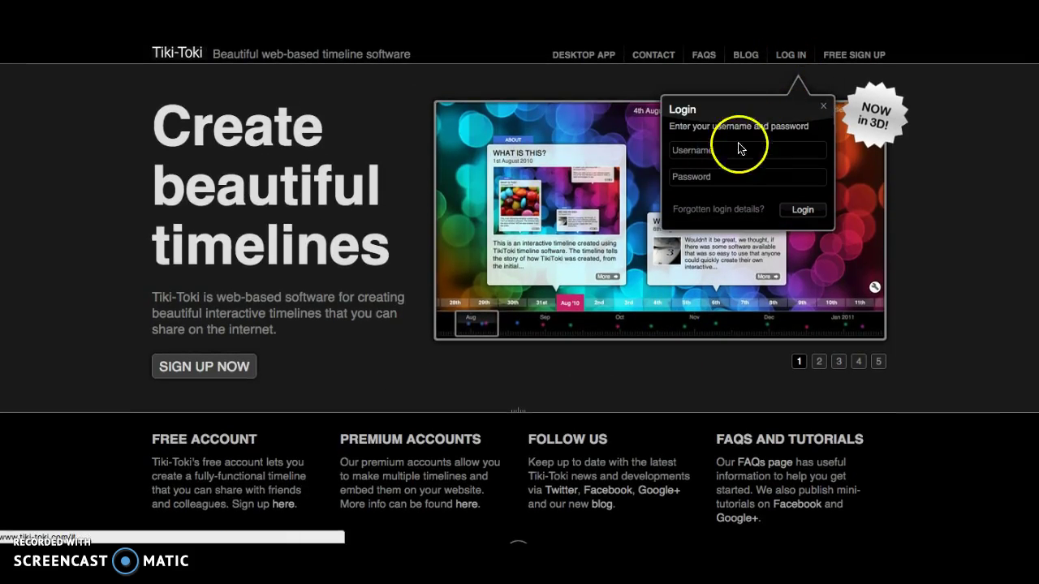
pyautogui.click(722, 149)
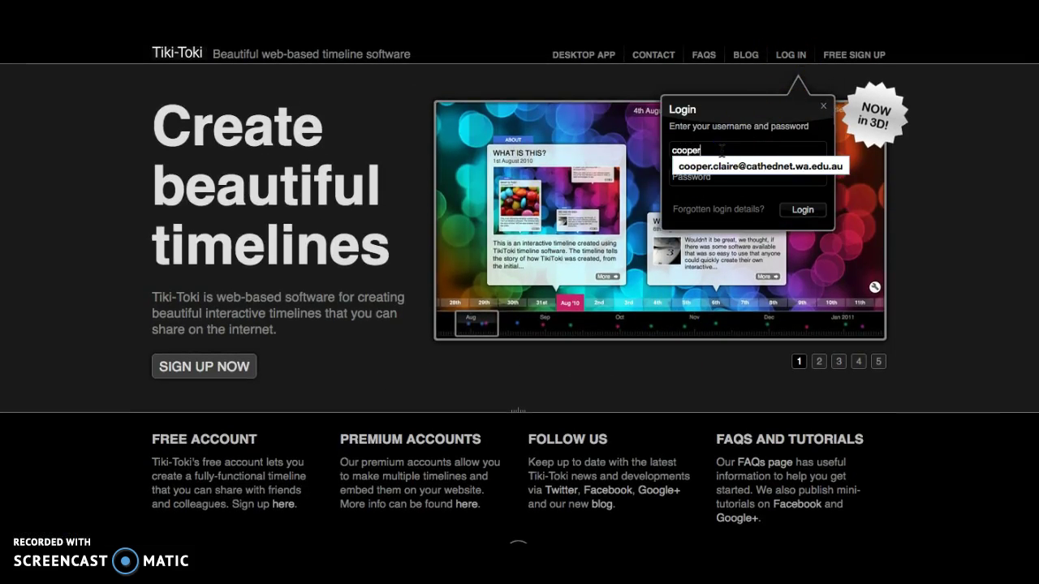
pyautogui.press('Tab')
pyautogui.write('********')
pyautogui.press('Return')
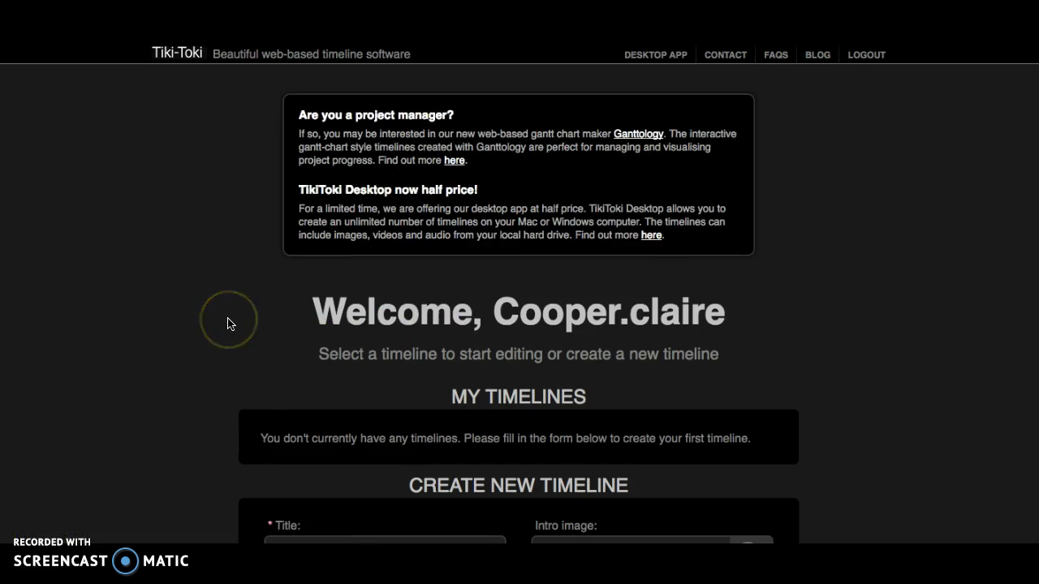
# - Scroll down to the Create New Timeline form and select its Title field
pyautogui.scroll(-3, 228, 323)
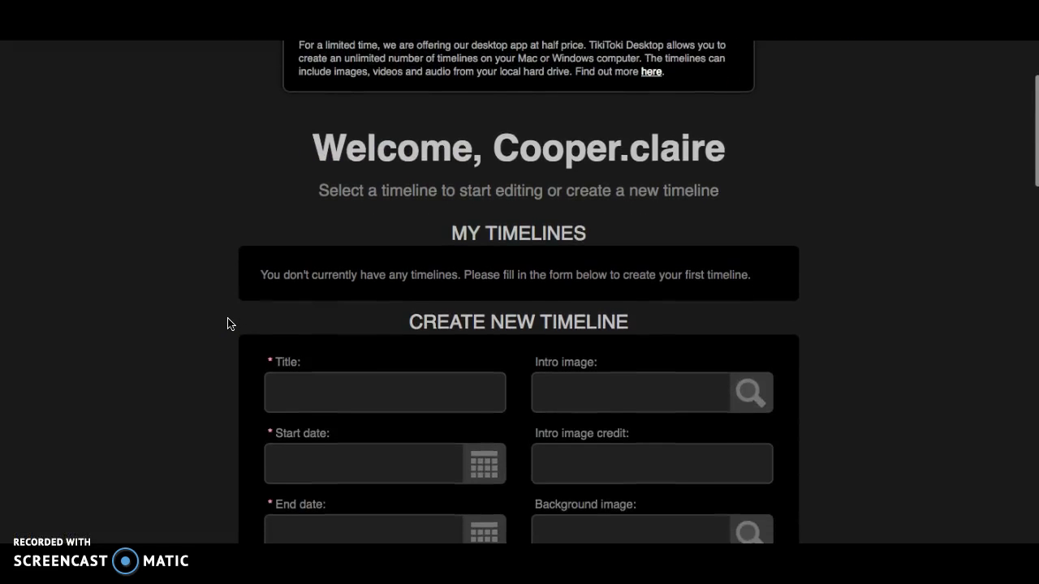
pyautogui.scroll(-2, 228, 323)
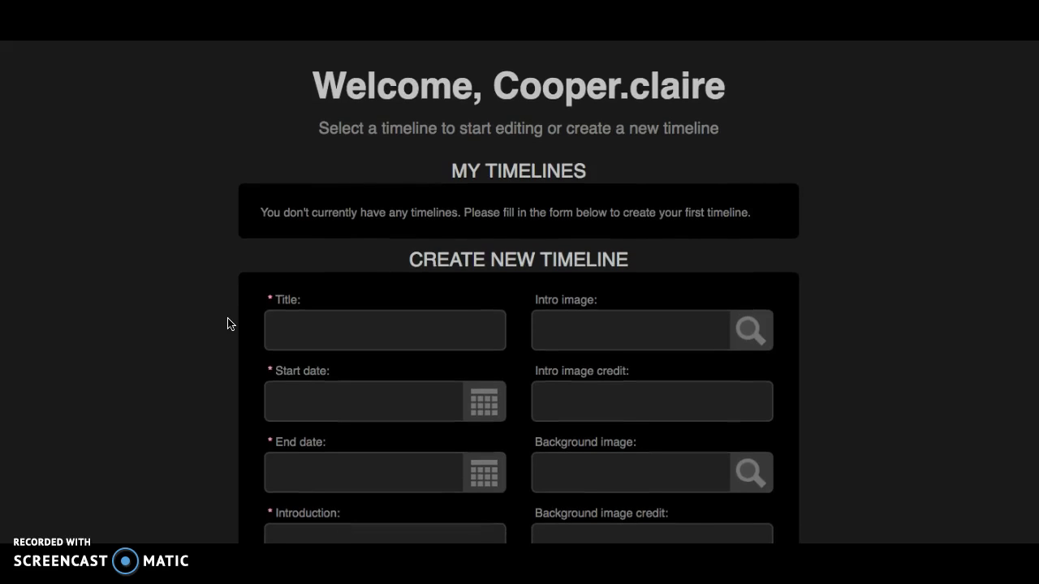
pyautogui.scroll(-1, 228, 323)
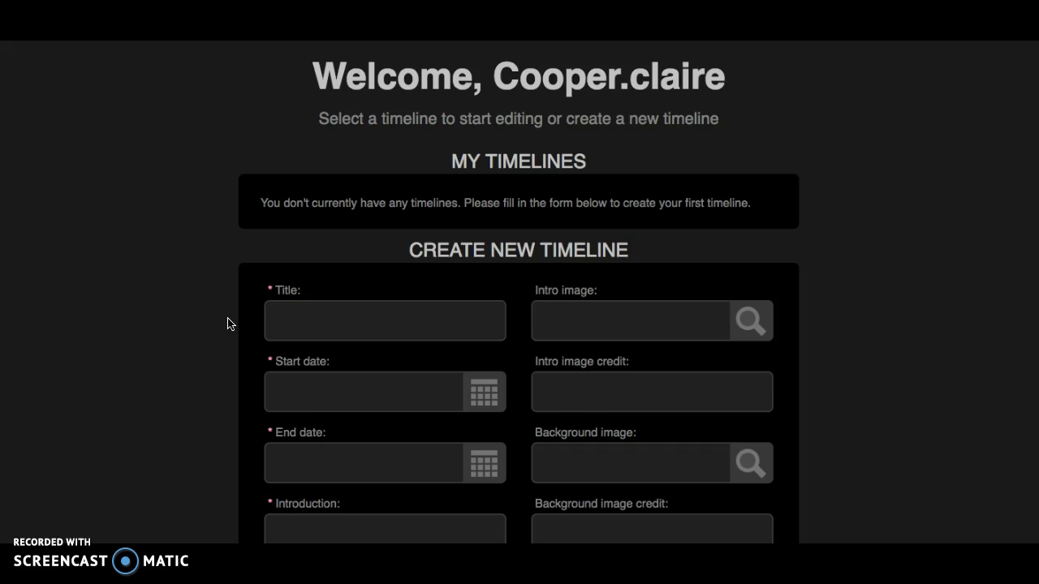
pyautogui.scroll(-4, 228, 323)
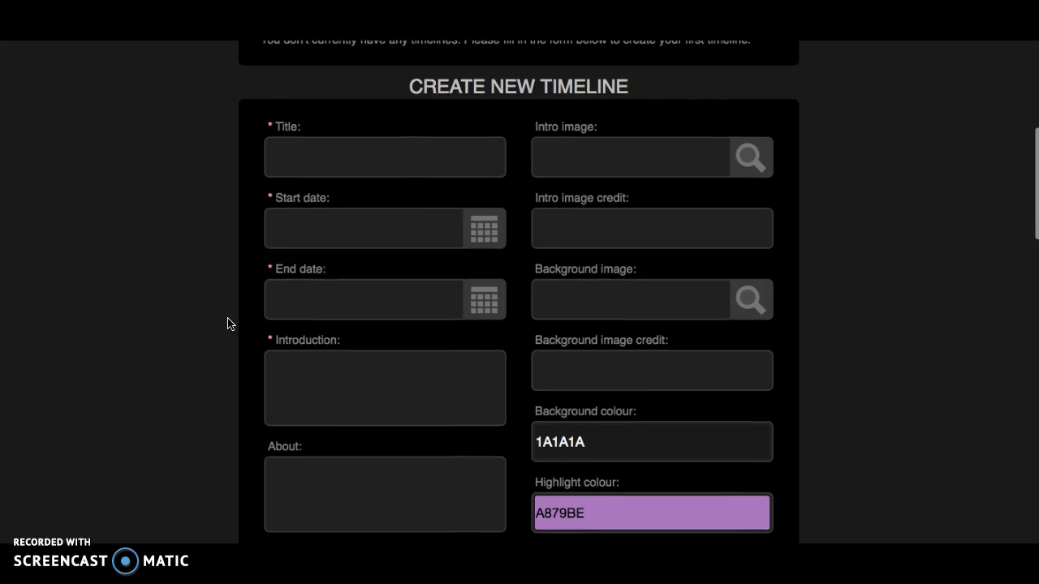
pyautogui.click(336, 162)
# - Enter 'Practice' as the timeline title and bring up the start-date calendar
pyautogui.write('Practice')
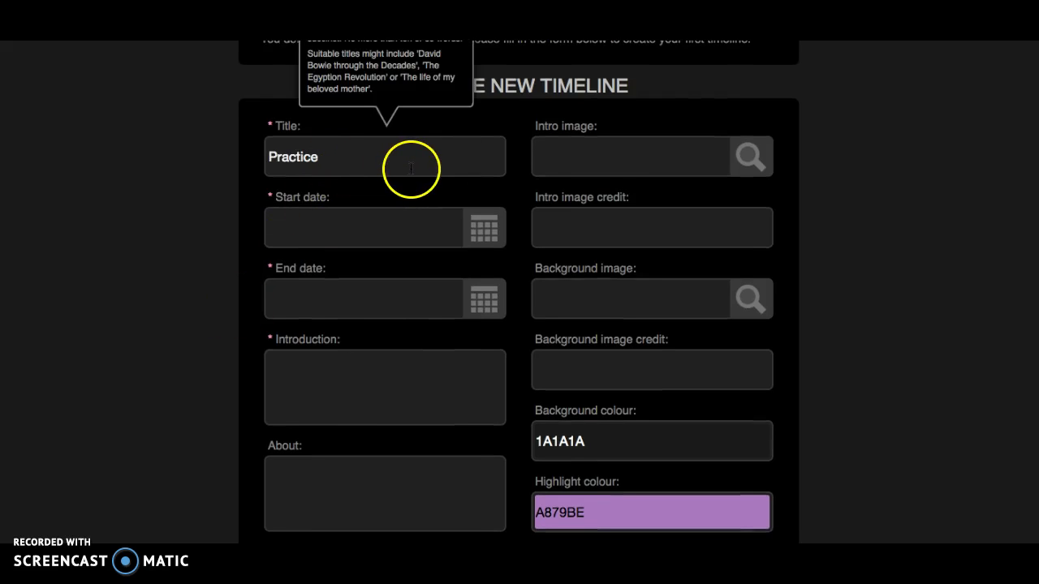
pyautogui.click(554, 162)
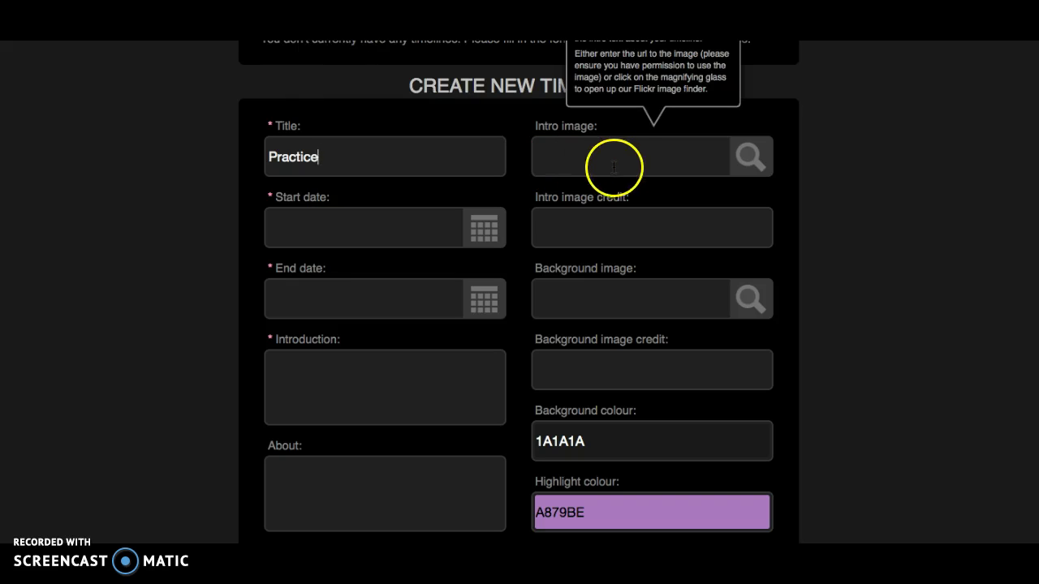
pyautogui.scroll(1, 626, 169)
pyautogui.scroll(3, 626, 169)
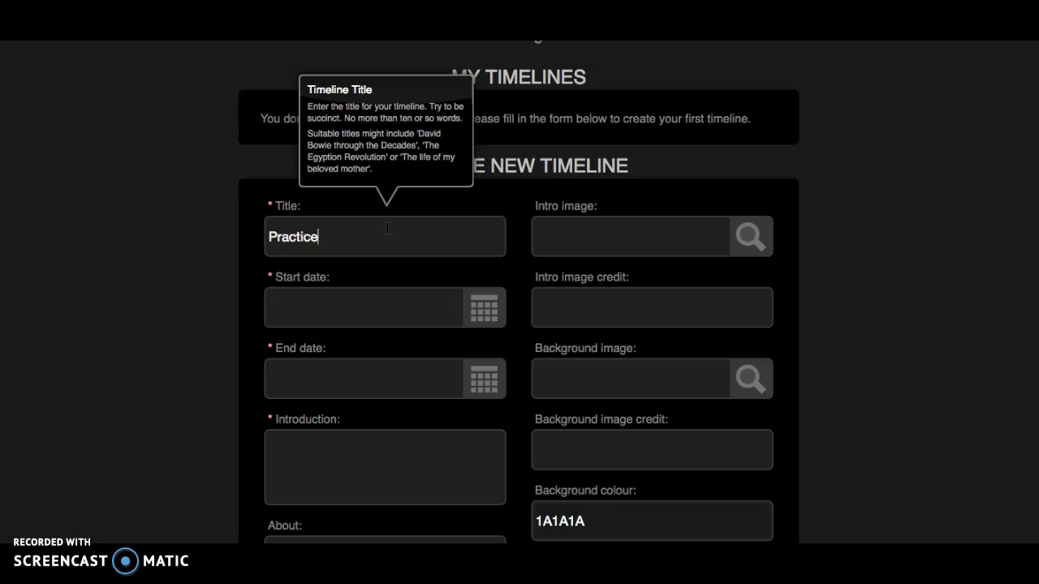
pyautogui.click(599, 232)
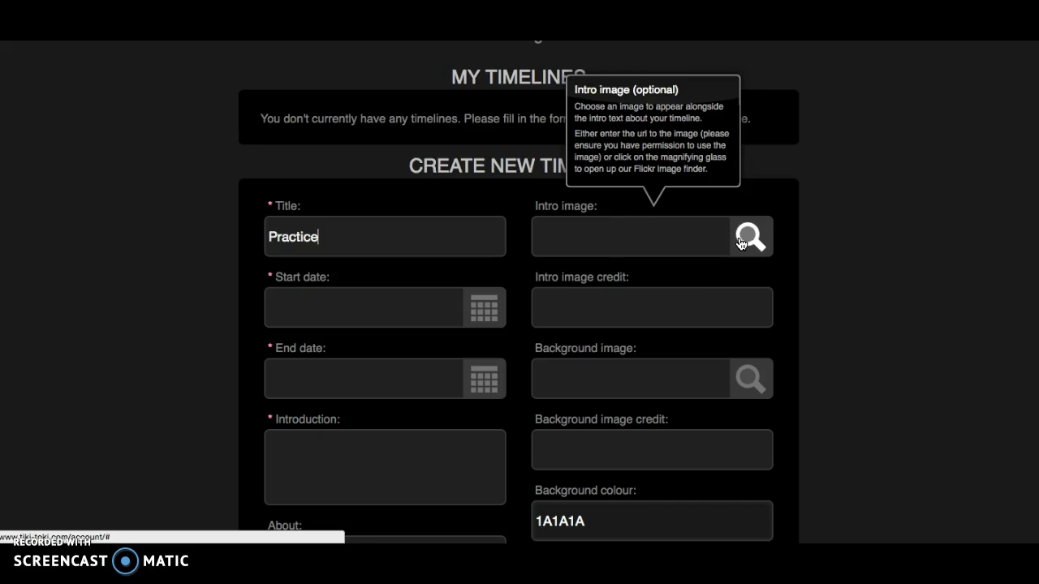
pyautogui.click(441, 314)
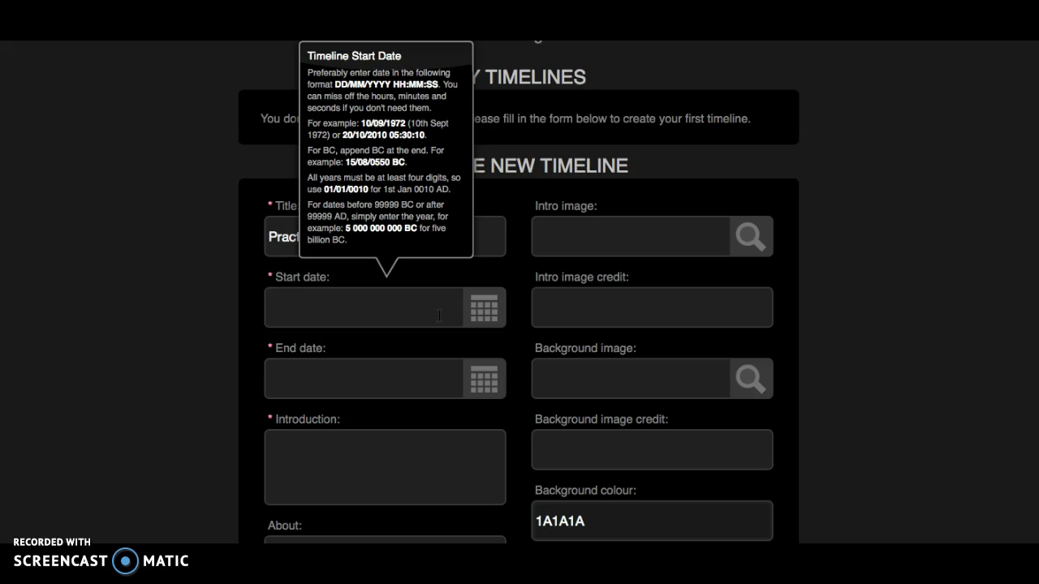
pyautogui.click(488, 310)
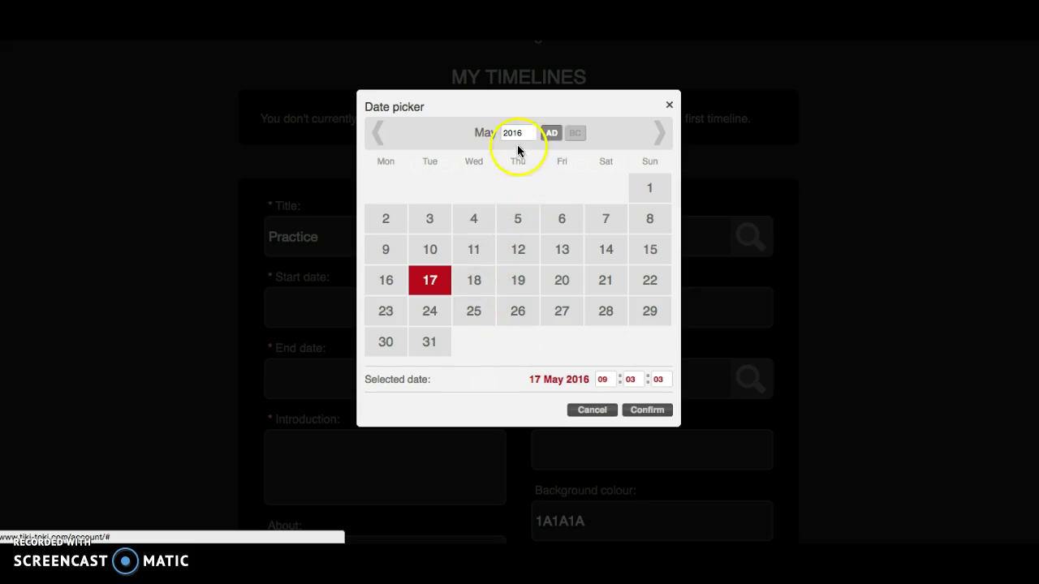
# - Change the picker's year to 1914, step back to March, then close it unconfirmed
pyautogui.click(512, 134)
pyautogui.moveTo(512, 134); pyautogui.dragTo(487, 133)
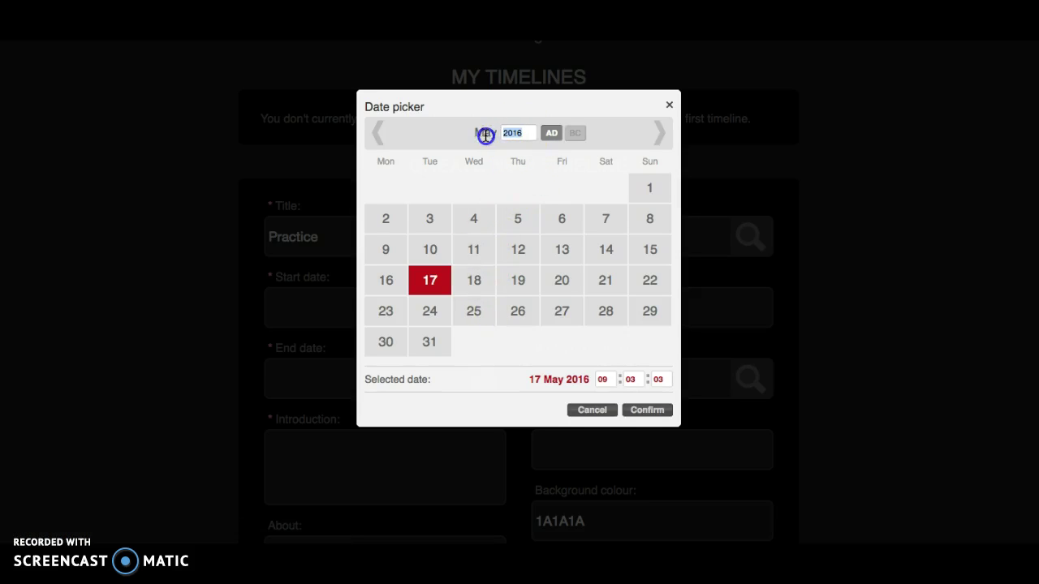
pyautogui.write('1914')
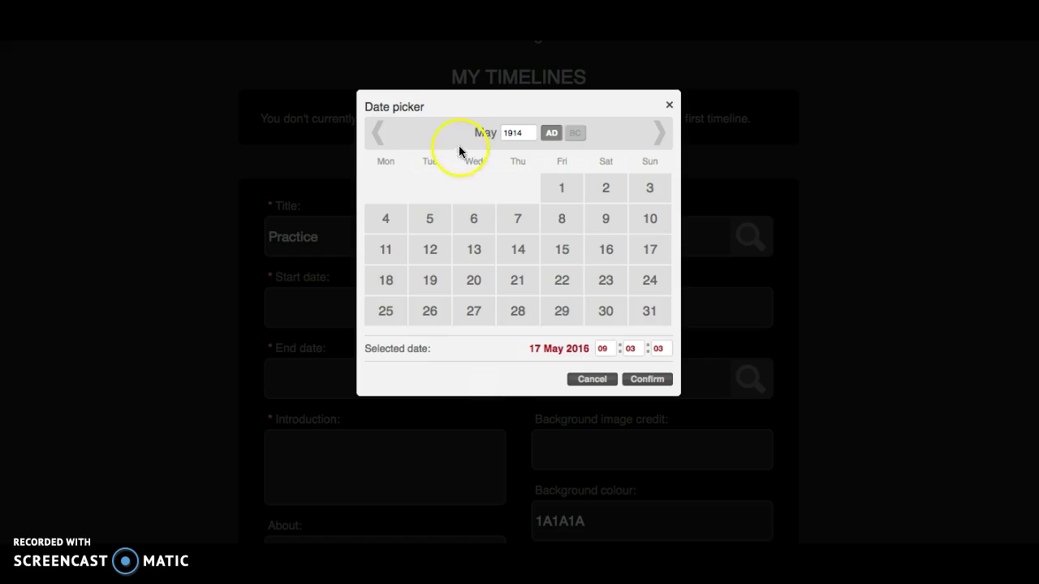
pyautogui.click(376, 134)
pyautogui.click(375, 134)
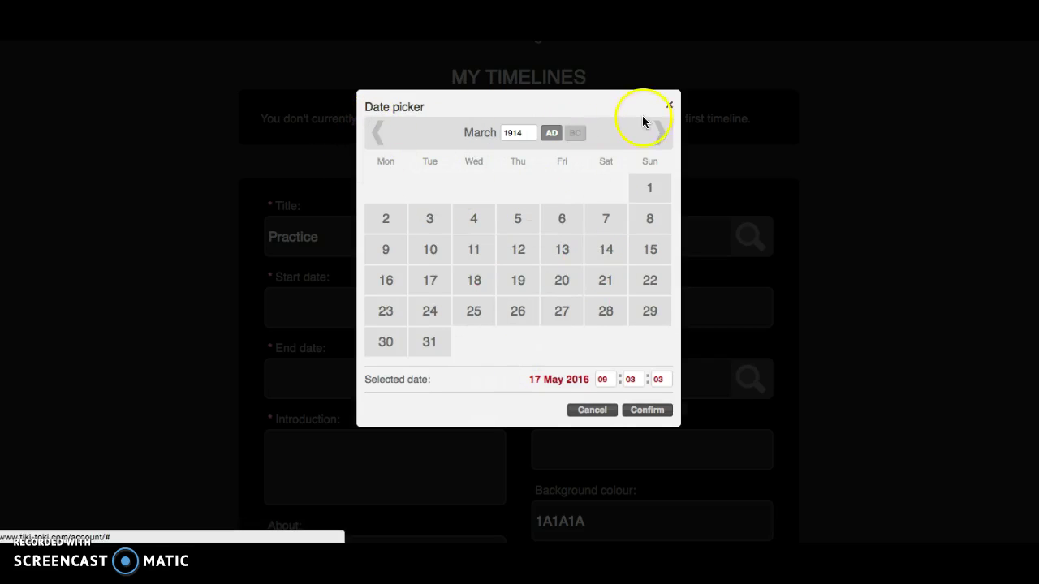
pyautogui.click(669, 105)
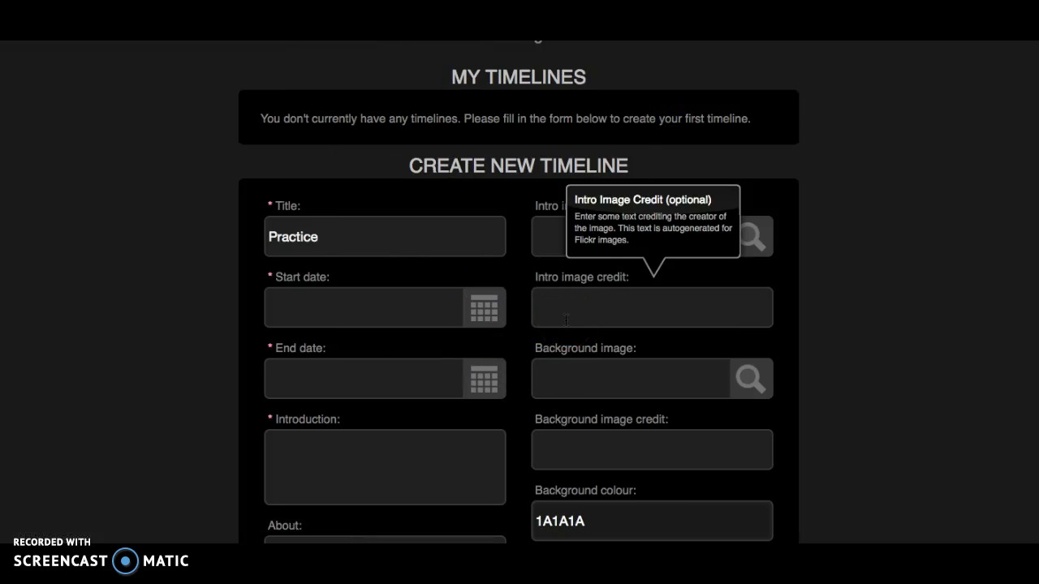
# - Step through the End date, Background image, Introduction and image credit fields
pyautogui.scroll(-3, 565, 318)
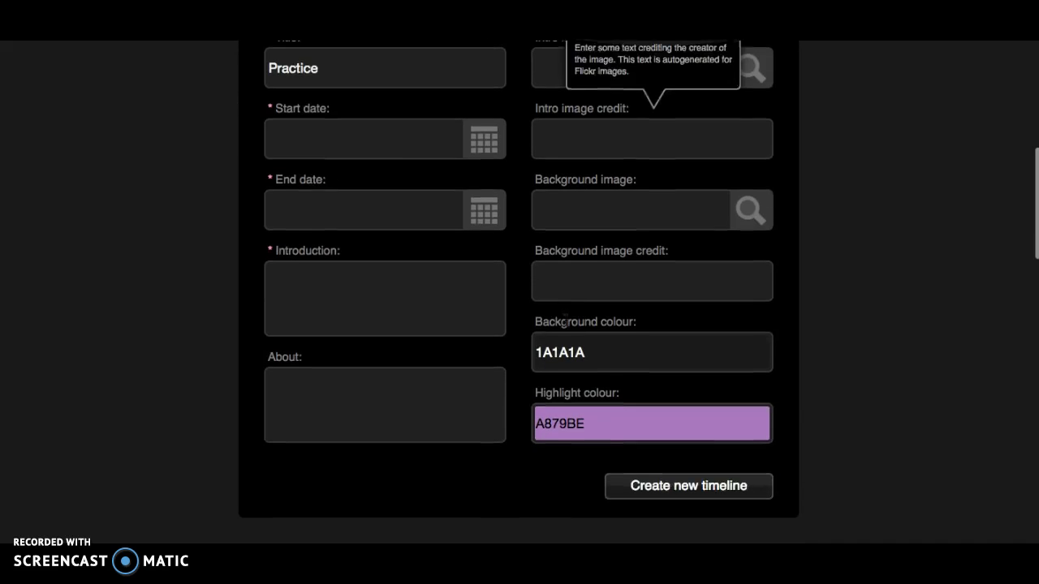
pyautogui.click(398, 211)
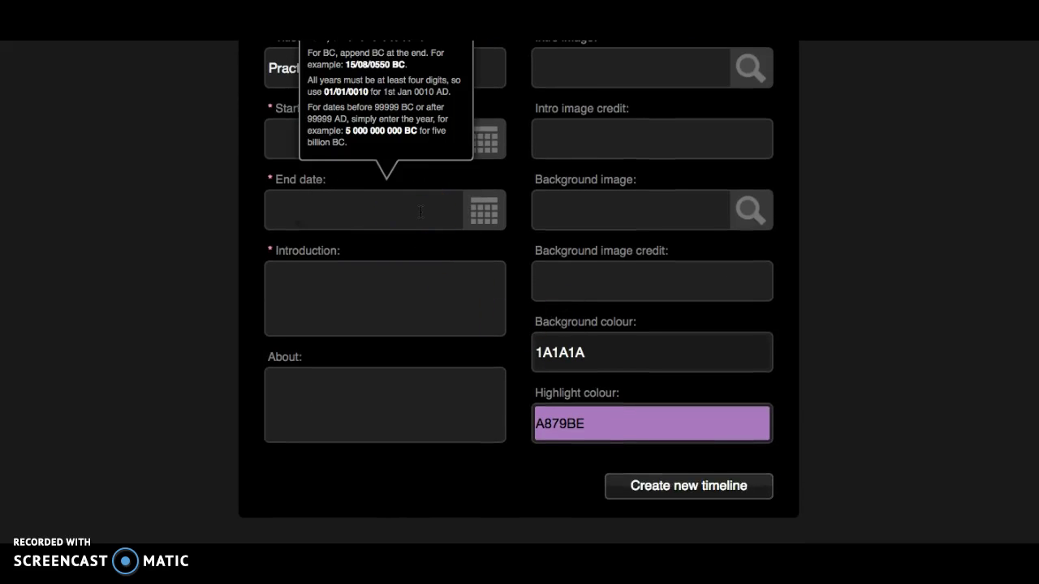
pyautogui.click(552, 232)
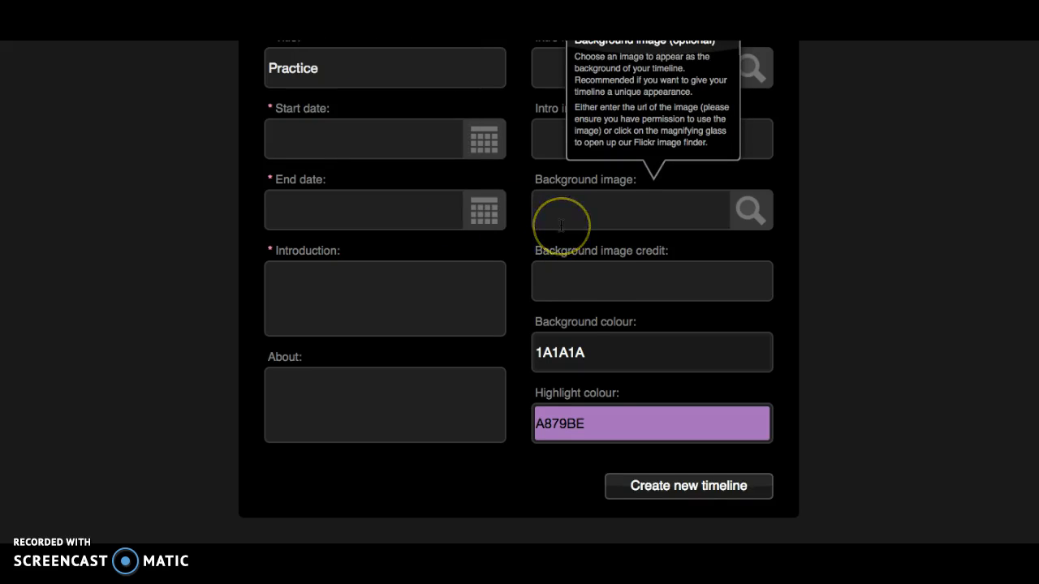
pyautogui.scroll(1, 561, 227)
pyautogui.click(564, 251)
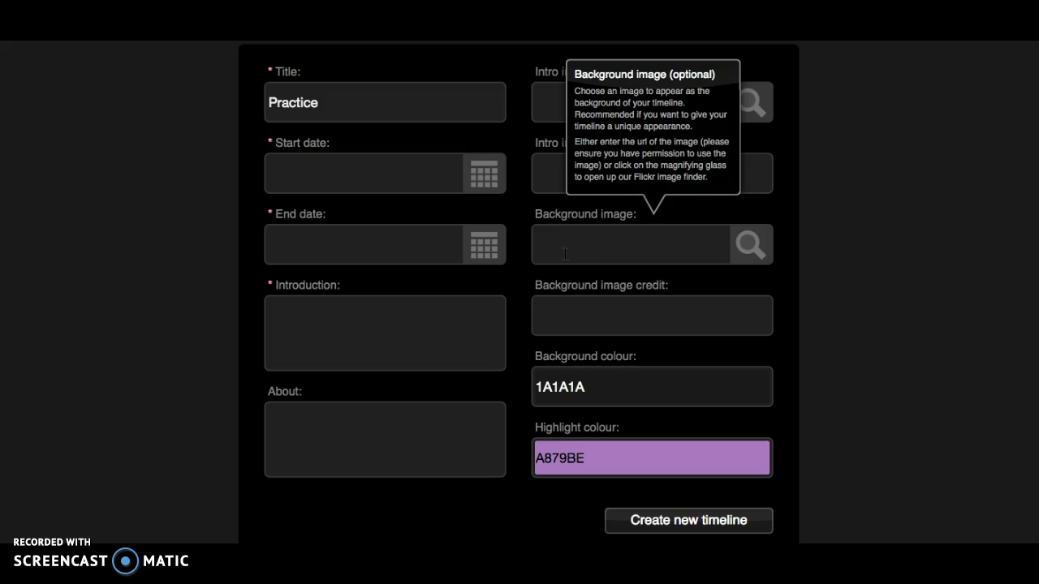
pyautogui.click(313, 336)
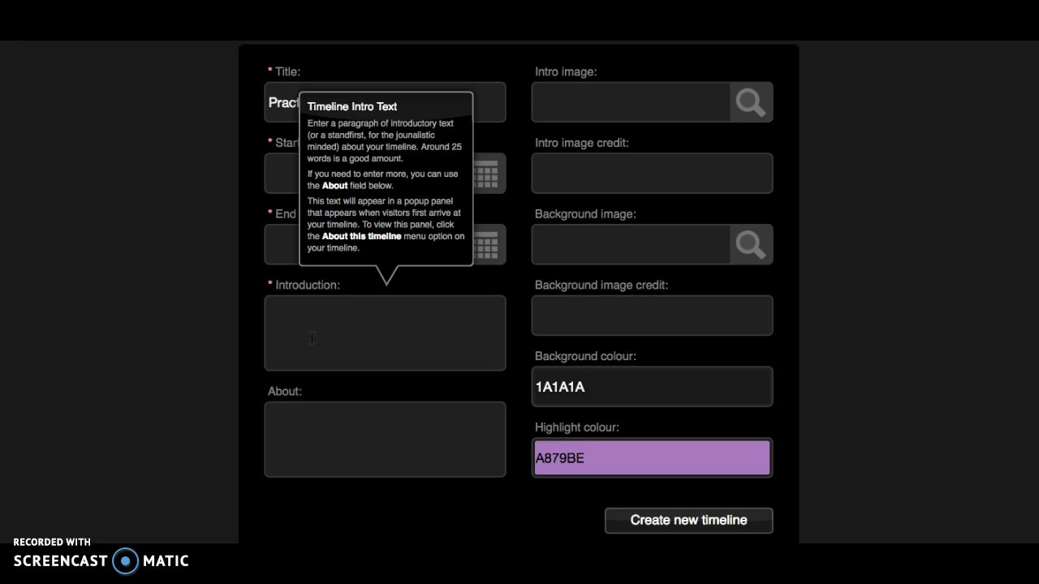
pyautogui.click(556, 322)
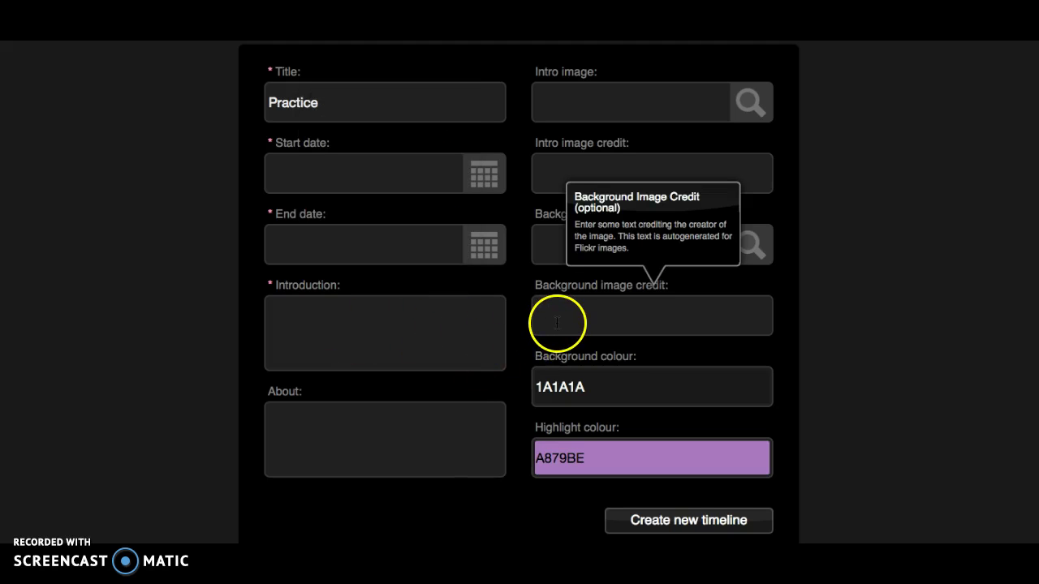
# - Change the background colour from 1A1A1A to dark purple 0D051A
pyautogui.click(547, 383)
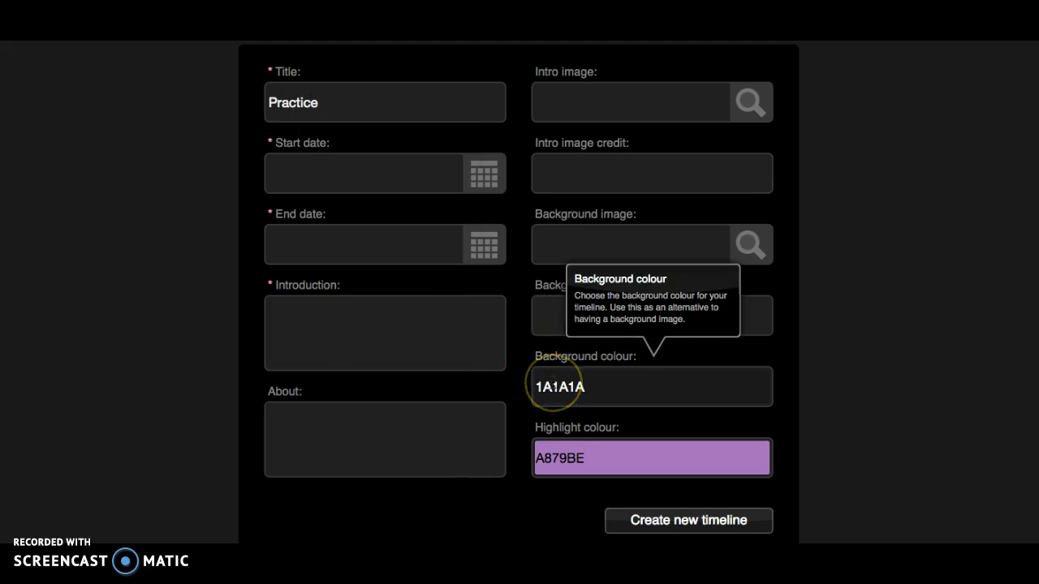
pyautogui.click(552, 387)
pyautogui.click(565, 445)
pyautogui.moveTo(565, 445); pyautogui.dragTo(638, 425)
pyautogui.click(727, 381)
pyautogui.click(427, 445)
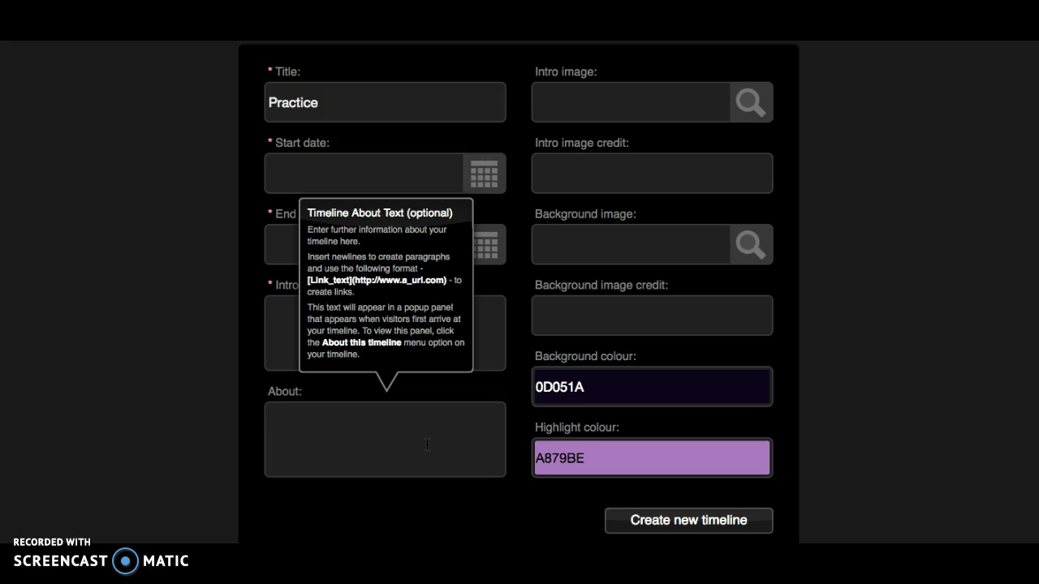
pyautogui.click(484, 173)
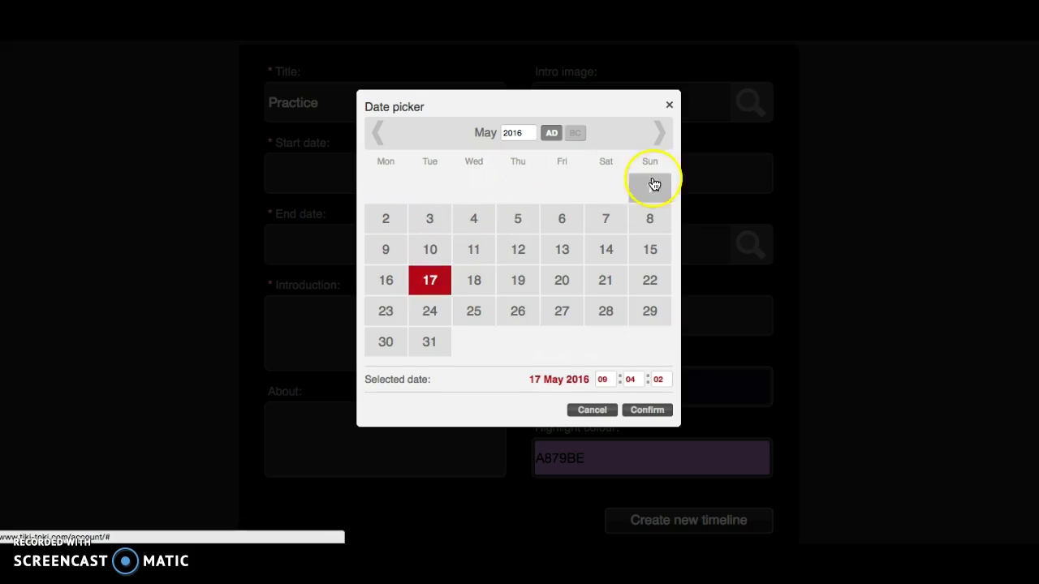
# - Set the start date to 17 May 2016 and the end date to 21 May 2016
pyautogui.click(649, 411)
pyautogui.click(485, 262)
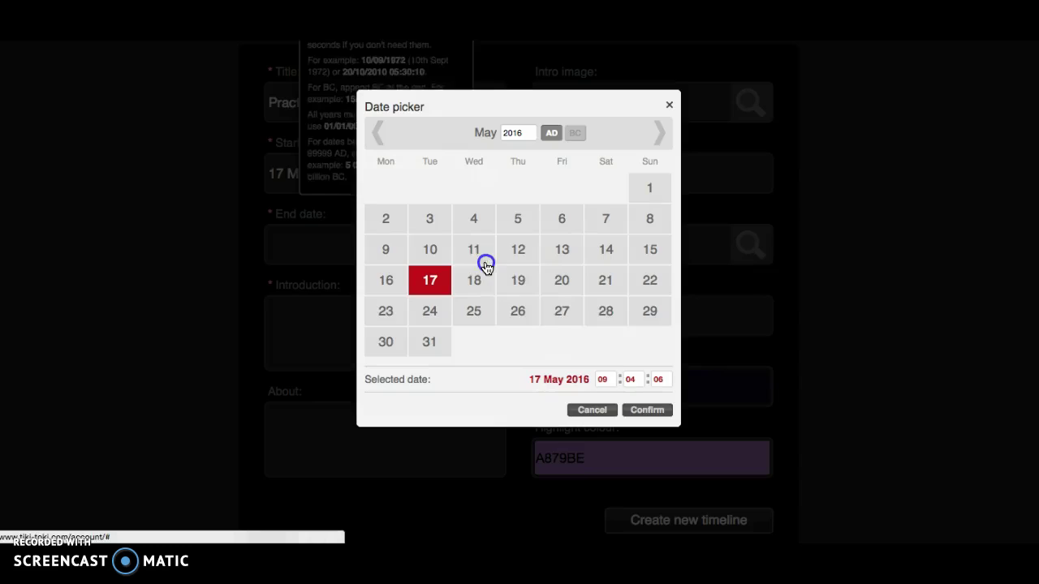
pyautogui.click(610, 284)
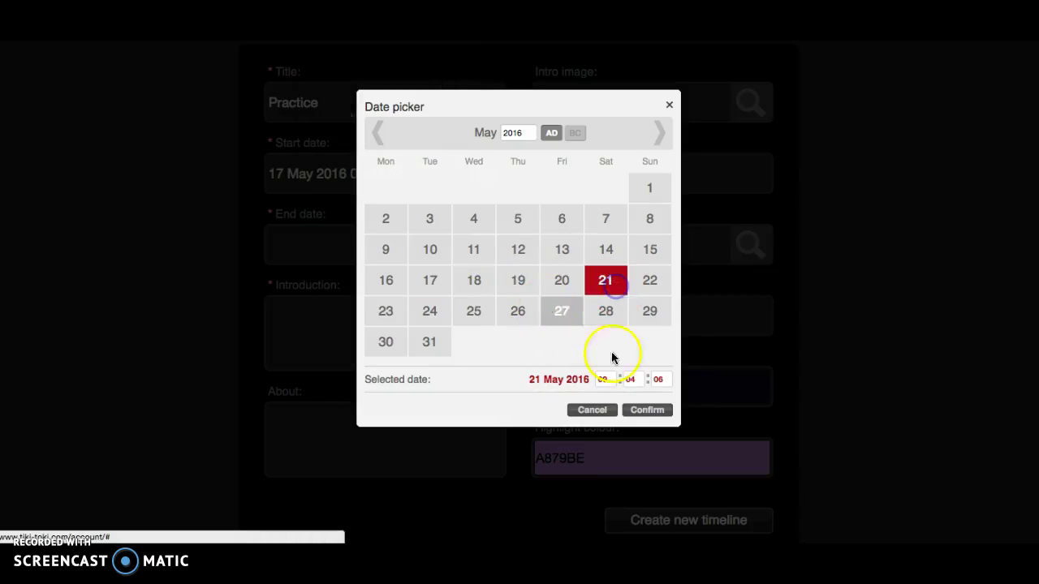
pyautogui.click(647, 411)
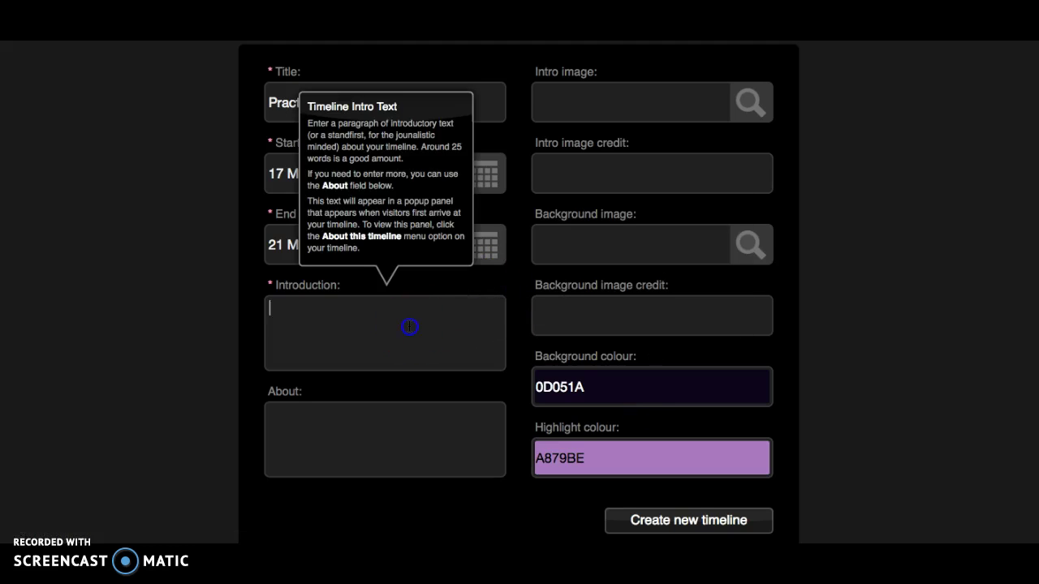
# - Fill in the About text and keep the highlight colour at A879BE
pyautogui.click(403, 431)
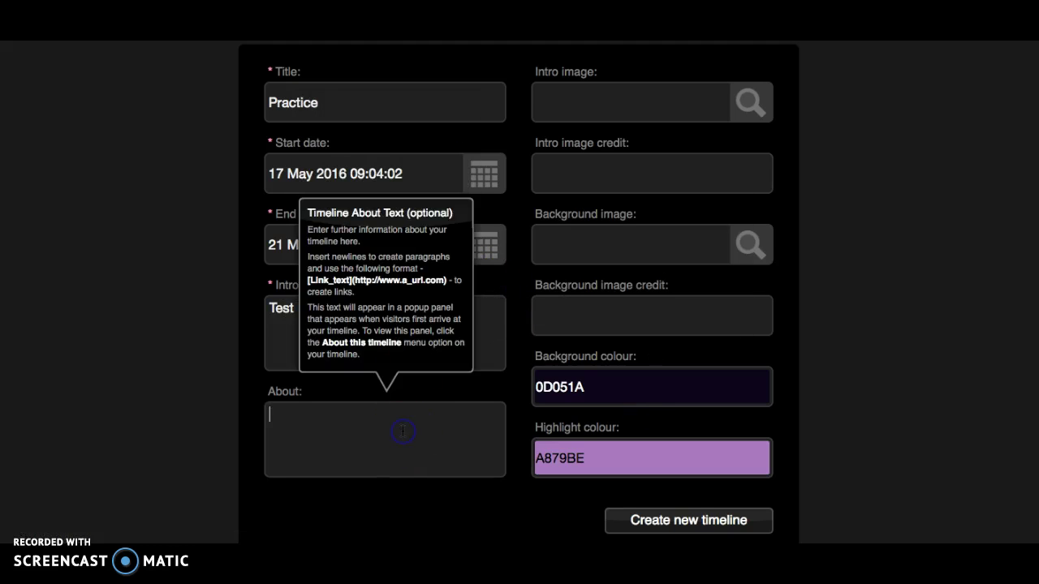
pyautogui.click(581, 465)
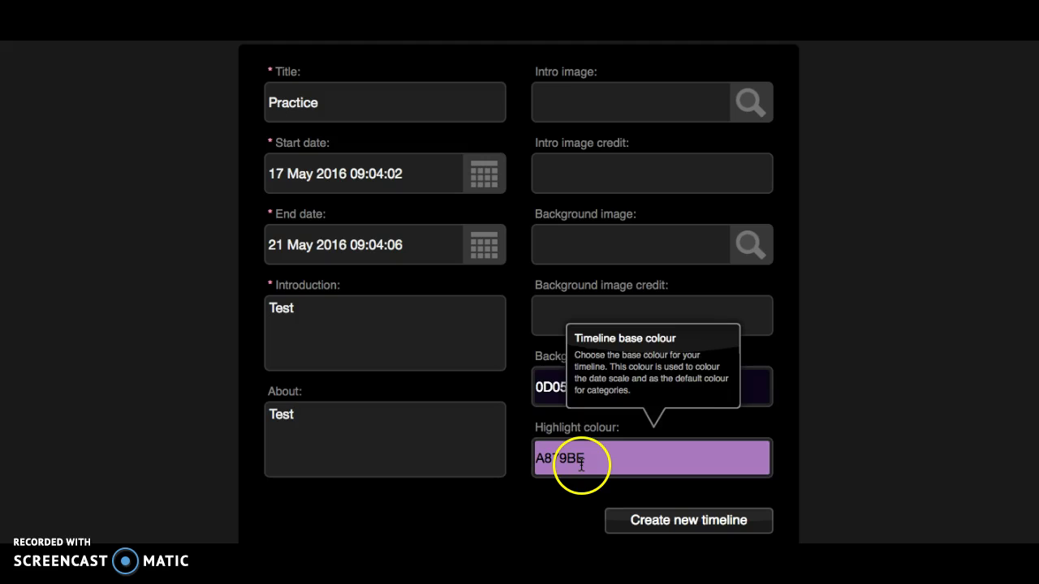
pyautogui.click(540, 480)
pyautogui.click(571, 464)
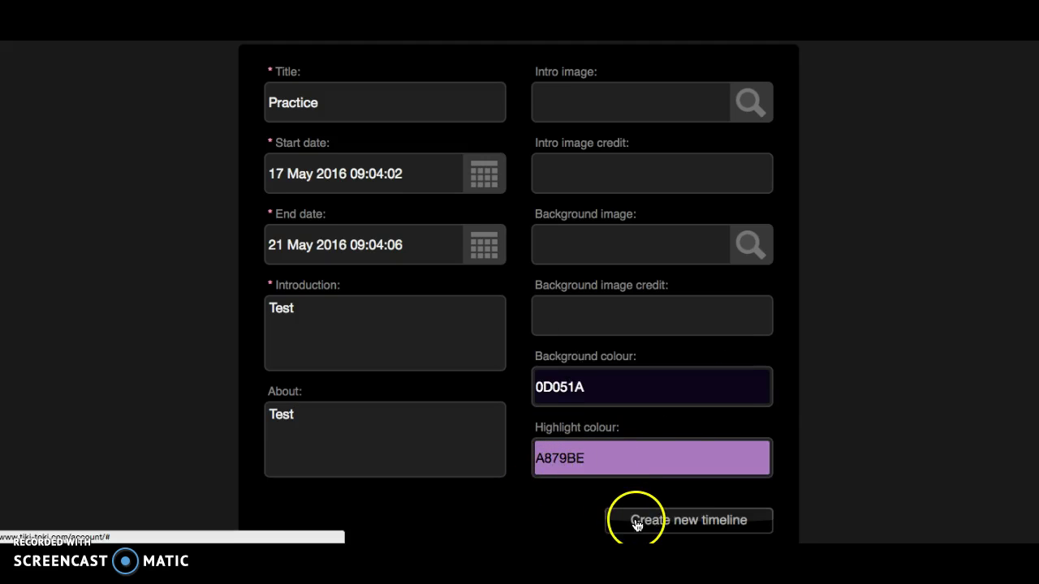
pyautogui.scroll(-2, 638, 525)
# - Create the Practice timeline, dismiss its intro panel and admin guide, and pan along it
pyautogui.click(662, 430)
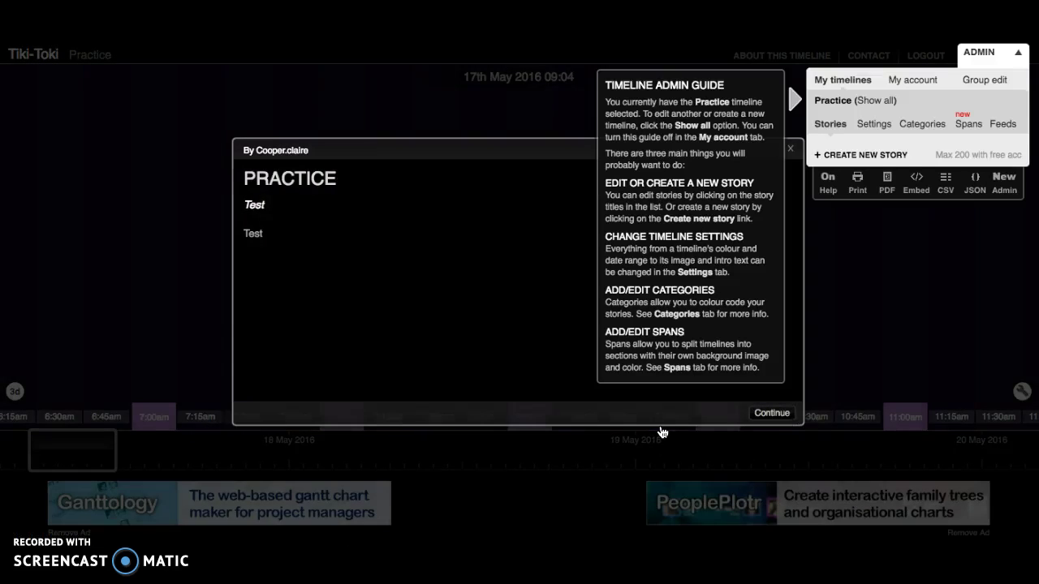
pyautogui.click(662, 433)
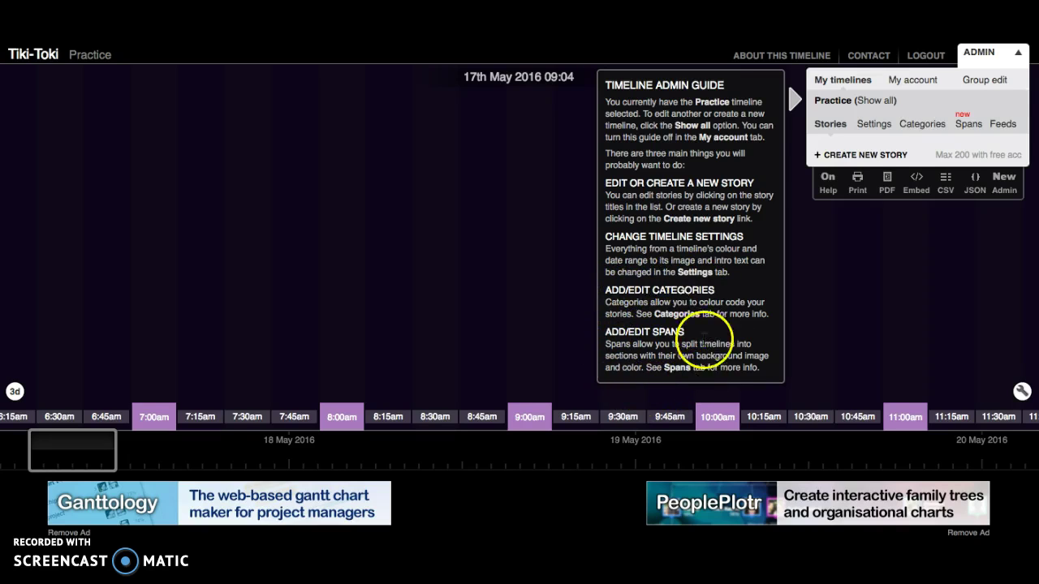
pyautogui.click(1001, 51)
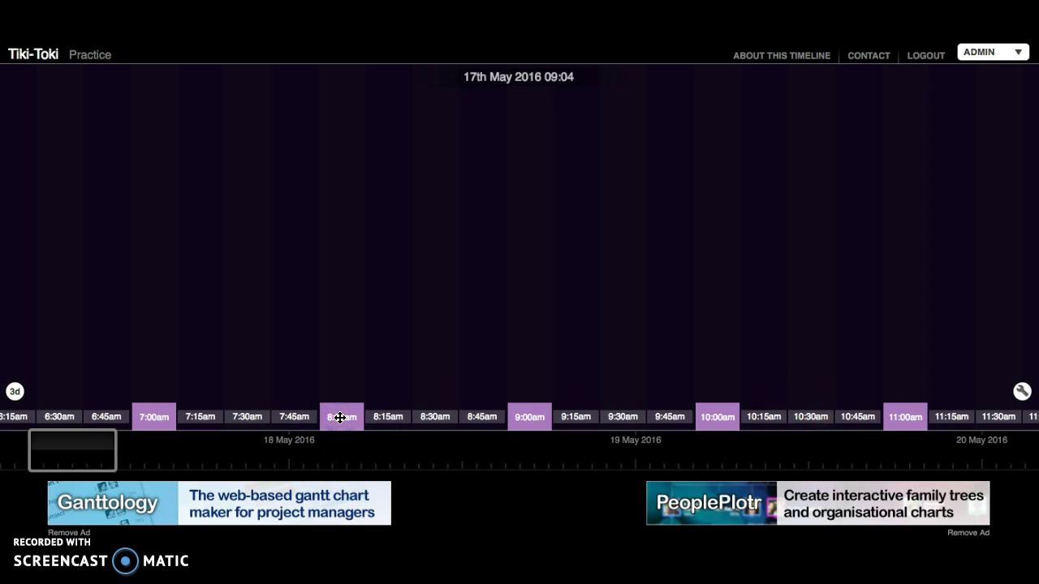
pyautogui.moveTo(102, 449); pyautogui.dragTo(25, 461)
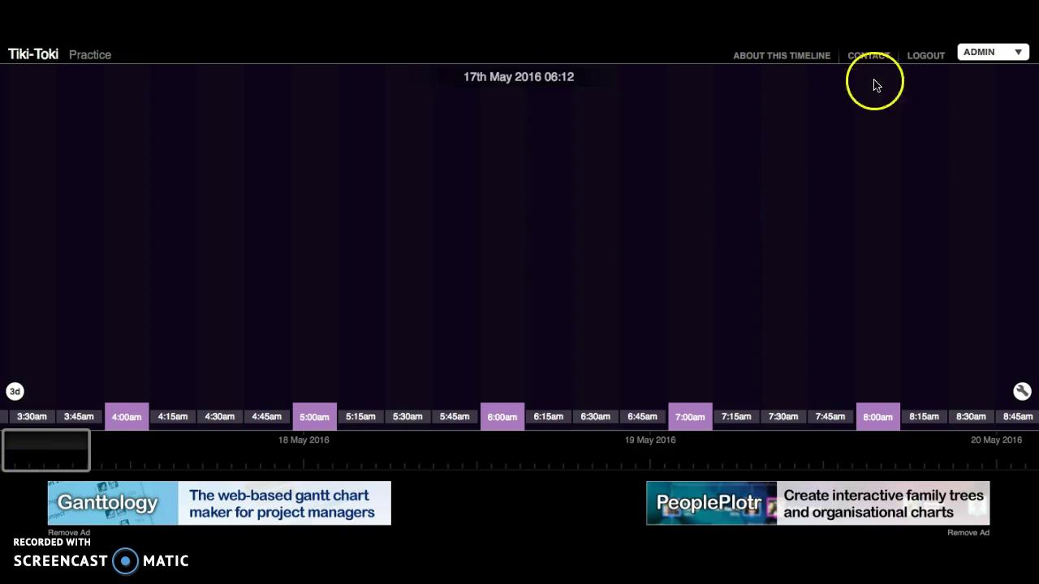
pyautogui.click(1020, 392)
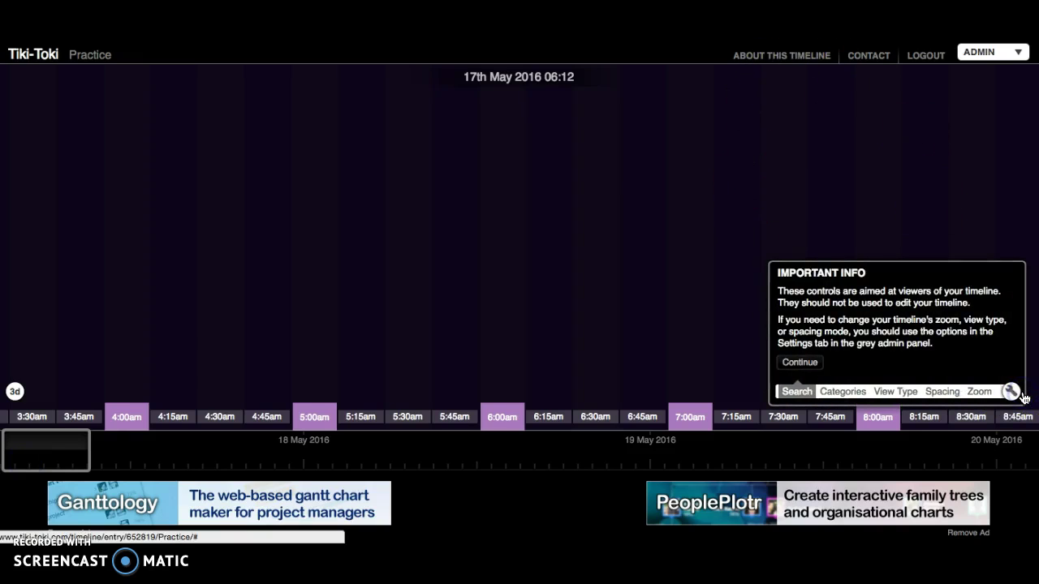
# - Look through the Search, Categories, View Type and Spacing viewer-control tabs
pyautogui.click(815, 362)
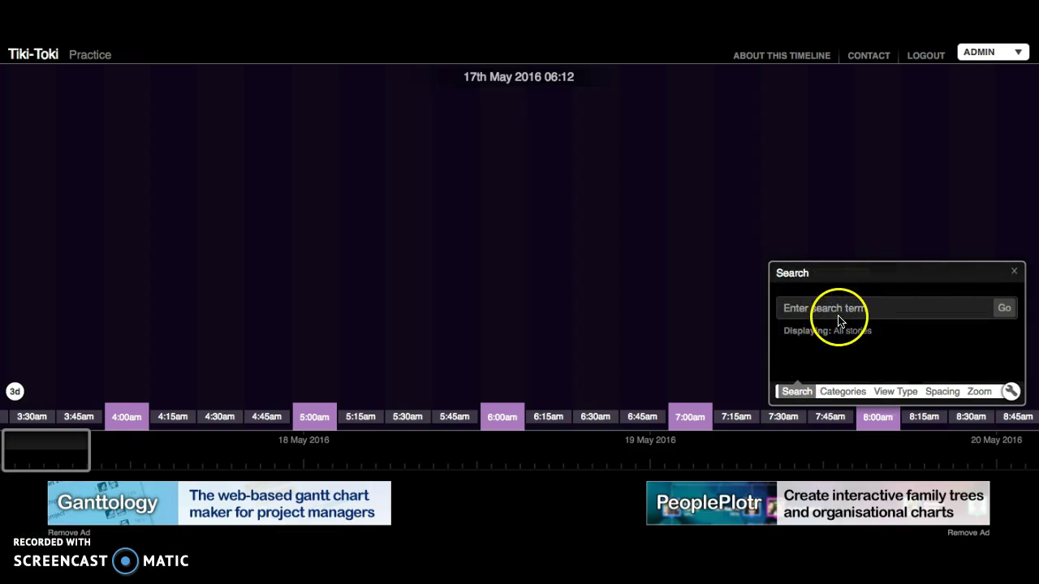
pyautogui.click(858, 395)
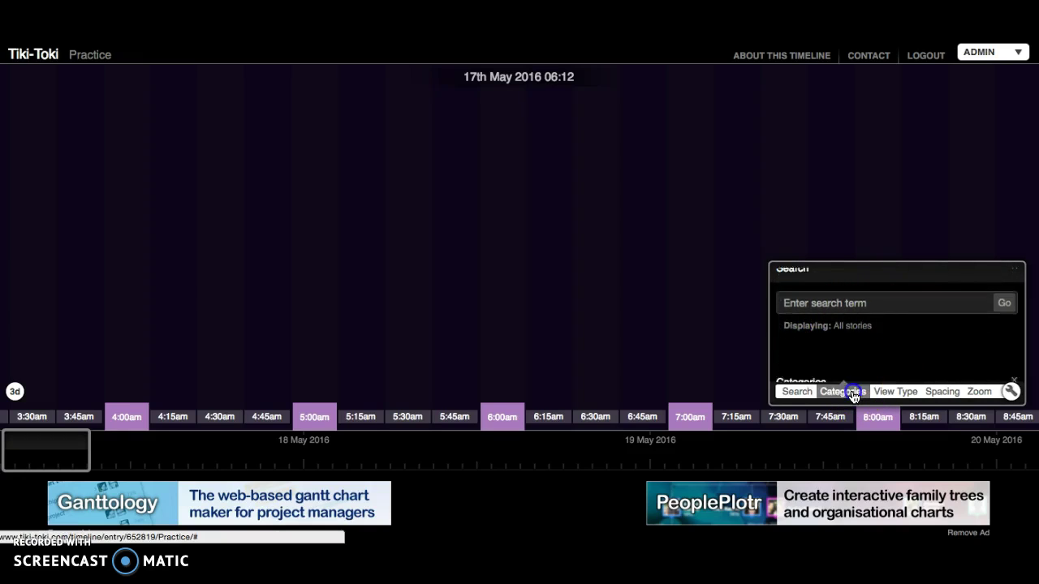
pyautogui.click(883, 394)
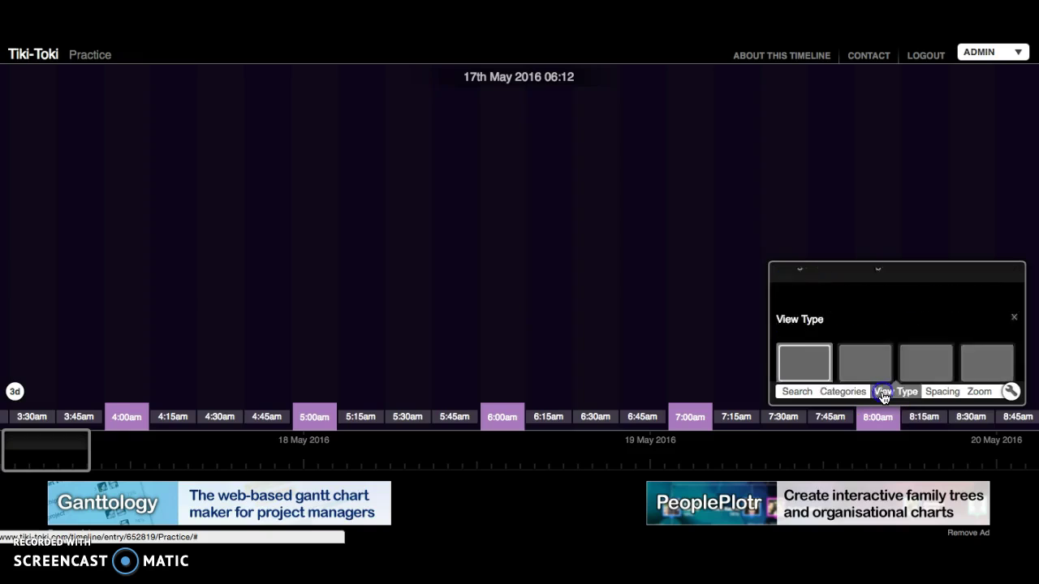
pyautogui.click(935, 394)
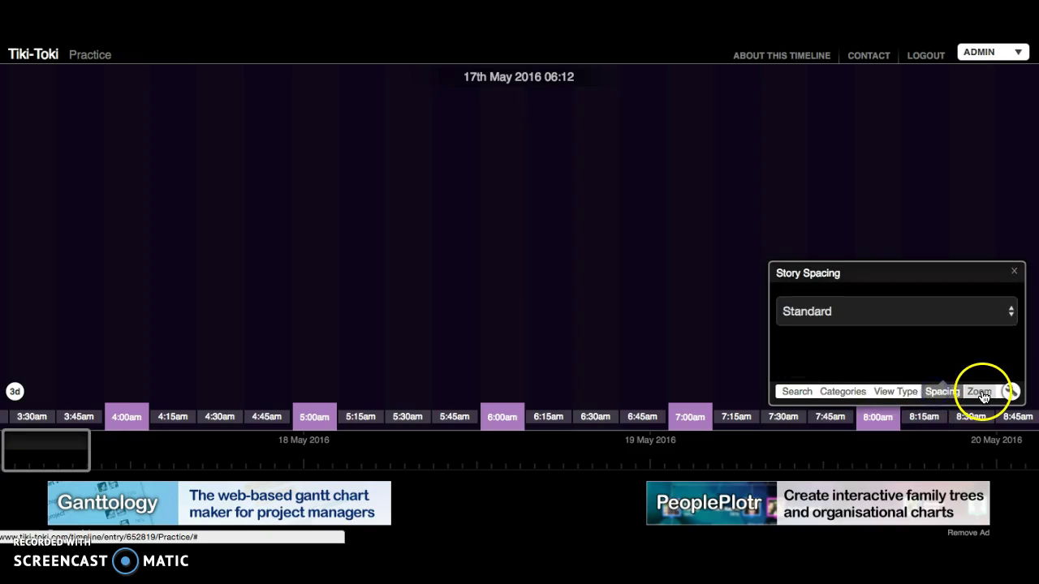
pyautogui.click(1021, 393)
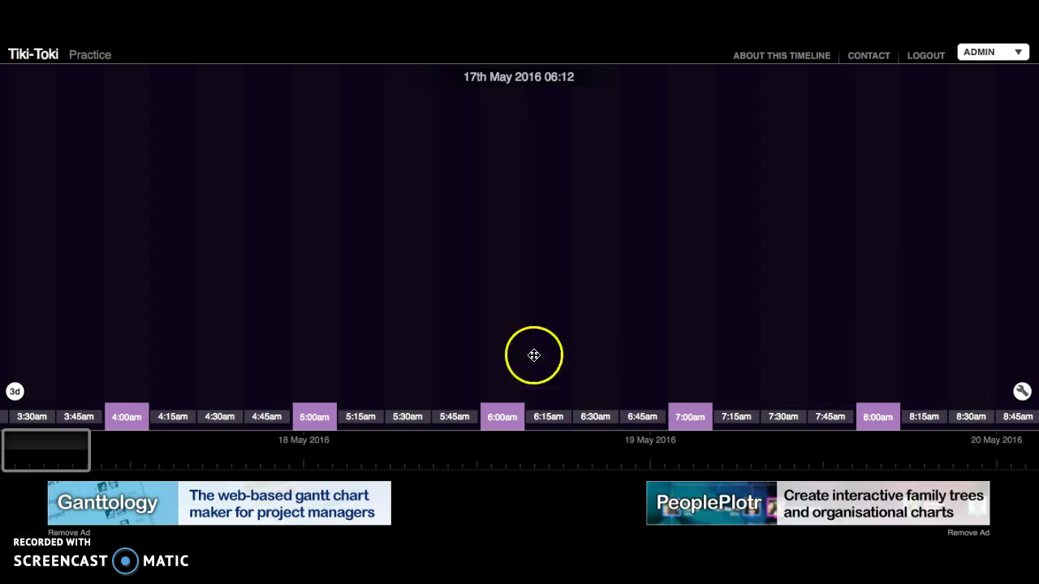
# - Toggle 3D and back to 2D, and move the timeline to 18 May 2016, 23:23
pyautogui.click(15, 392)
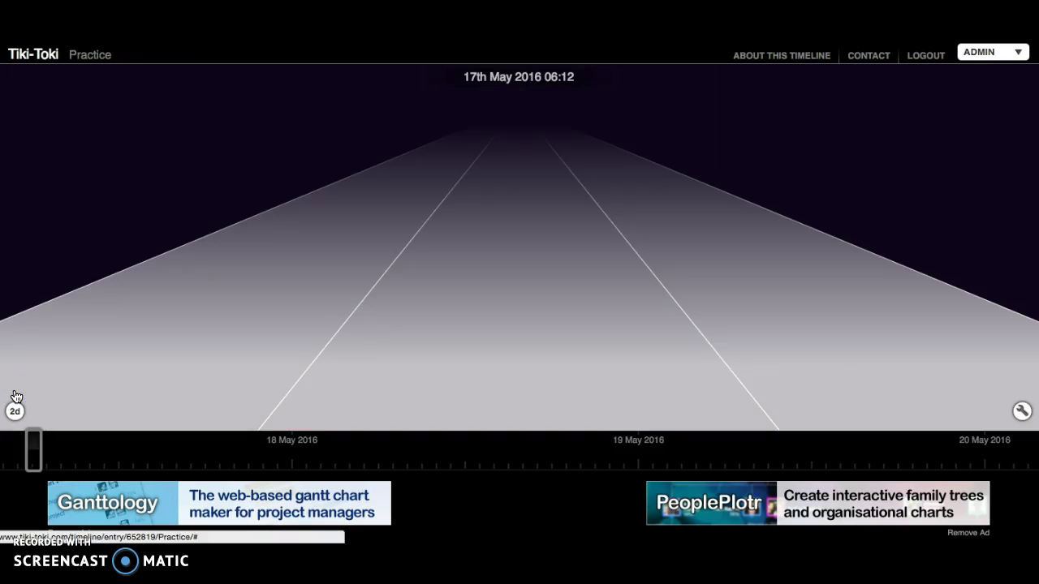
pyautogui.click(194, 301)
pyautogui.moveTo(36, 440); pyautogui.dragTo(401, 466)
pyautogui.click(439, 444)
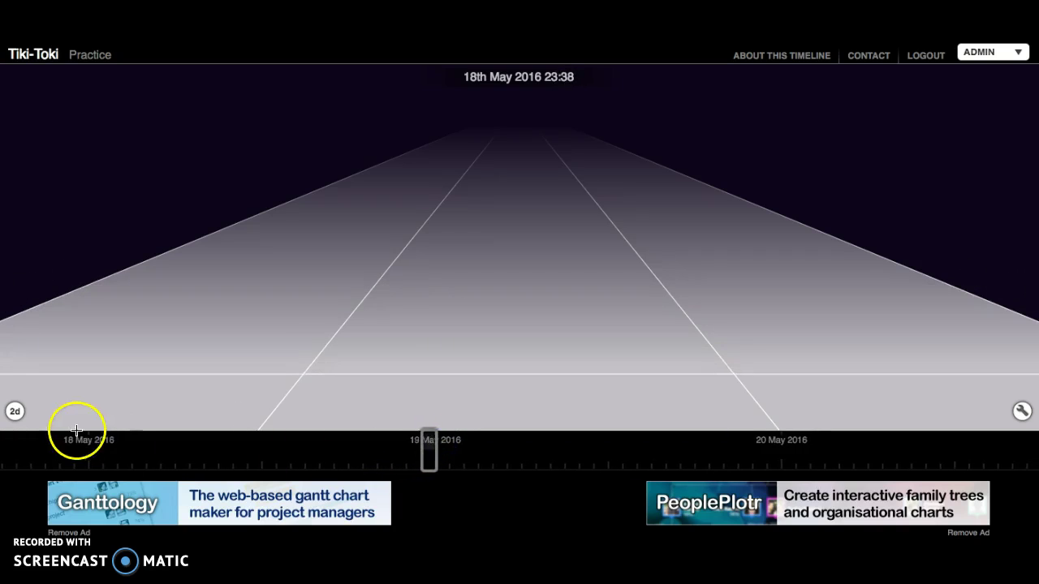
pyautogui.click(14, 411)
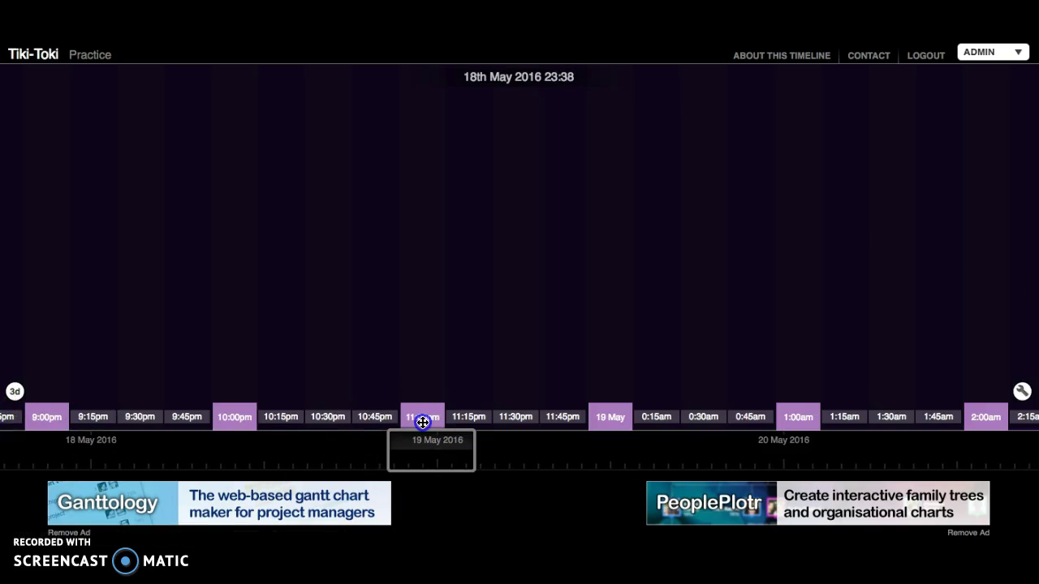
pyautogui.moveTo(420, 409); pyautogui.dragTo(425, 368)
pyautogui.moveTo(425, 414); pyautogui.dragTo(467, 416)
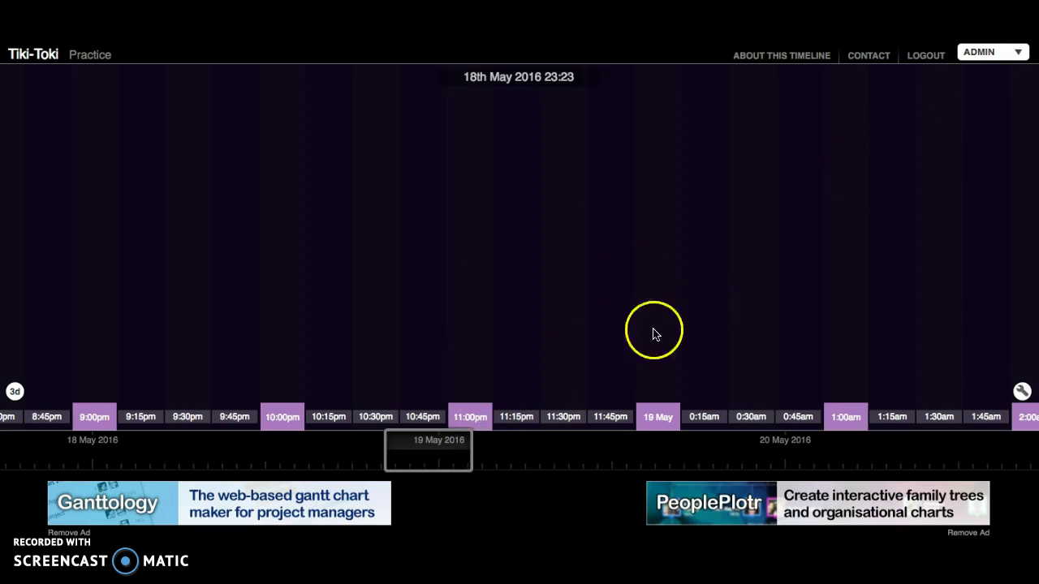
# - Create a story titled 'Had my recess', category Undefined, and save it
pyautogui.click(986, 59)
pyautogui.click(980, 54)
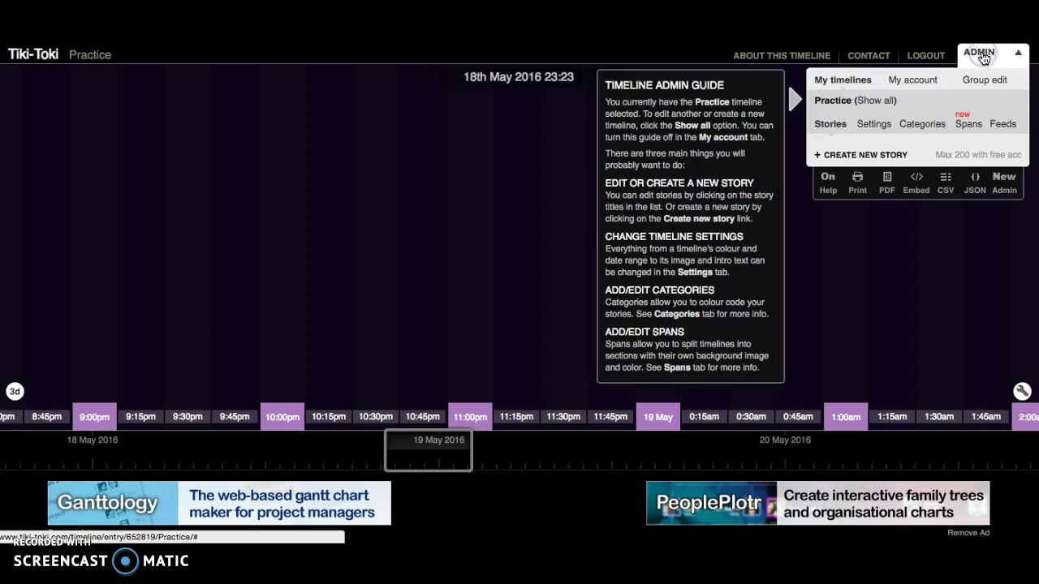
pyautogui.click(872, 156)
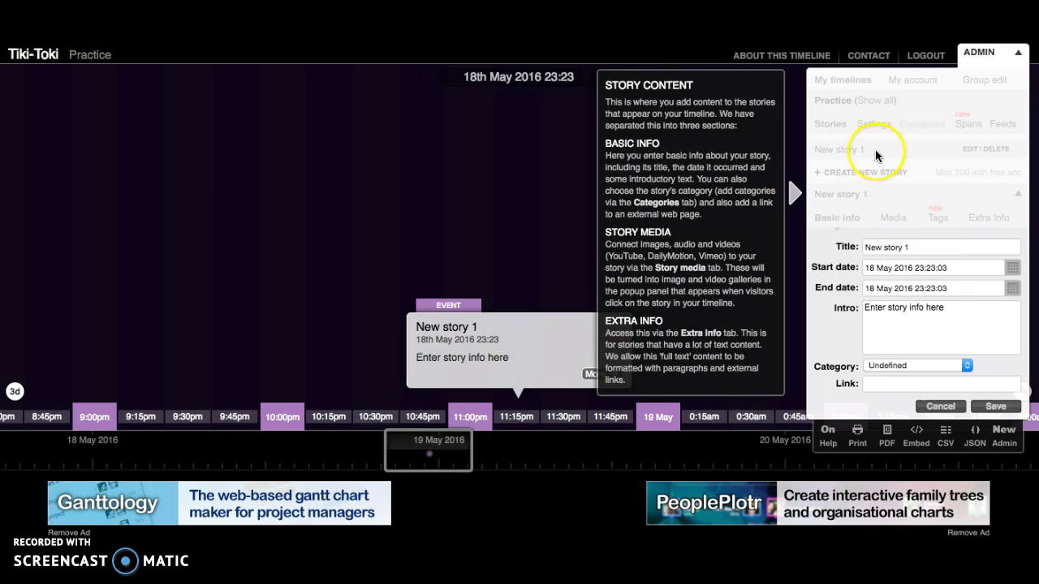
pyautogui.click(878, 245)
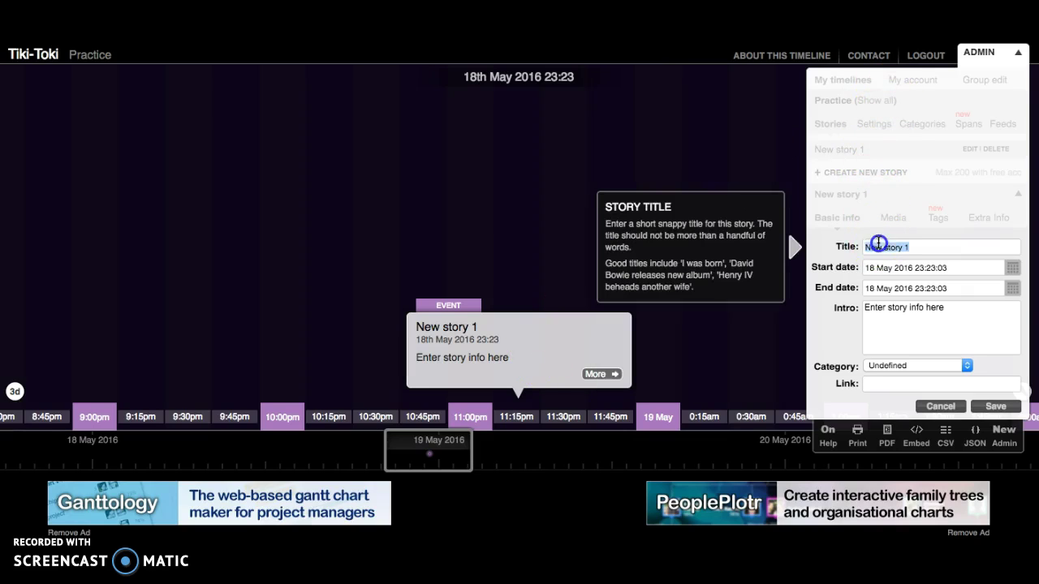
pyautogui.write('Had my recess')
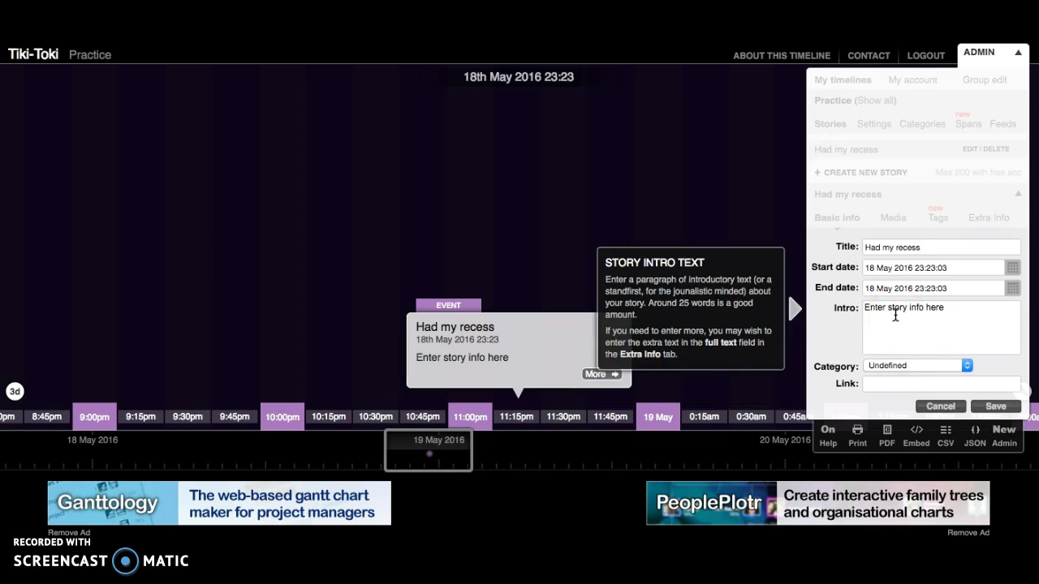
pyautogui.click(885, 365)
pyautogui.click(885, 365)
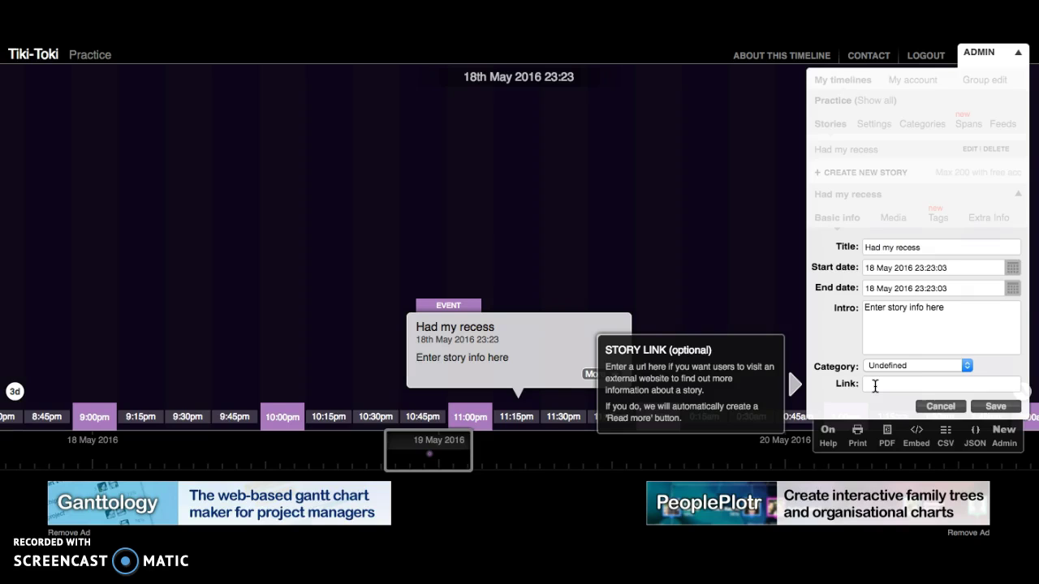
pyautogui.click(1003, 409)
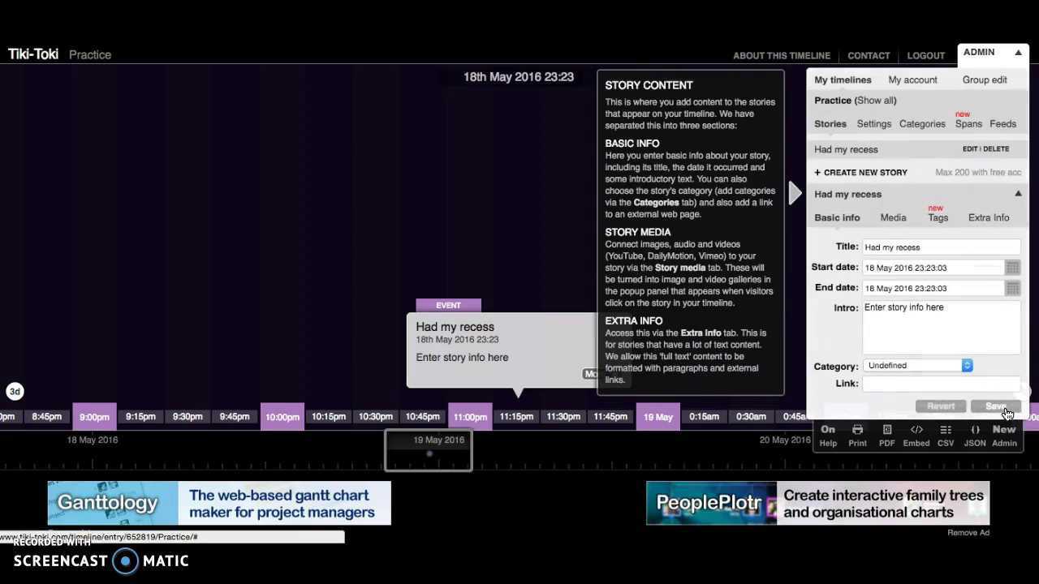
pyautogui.click(986, 53)
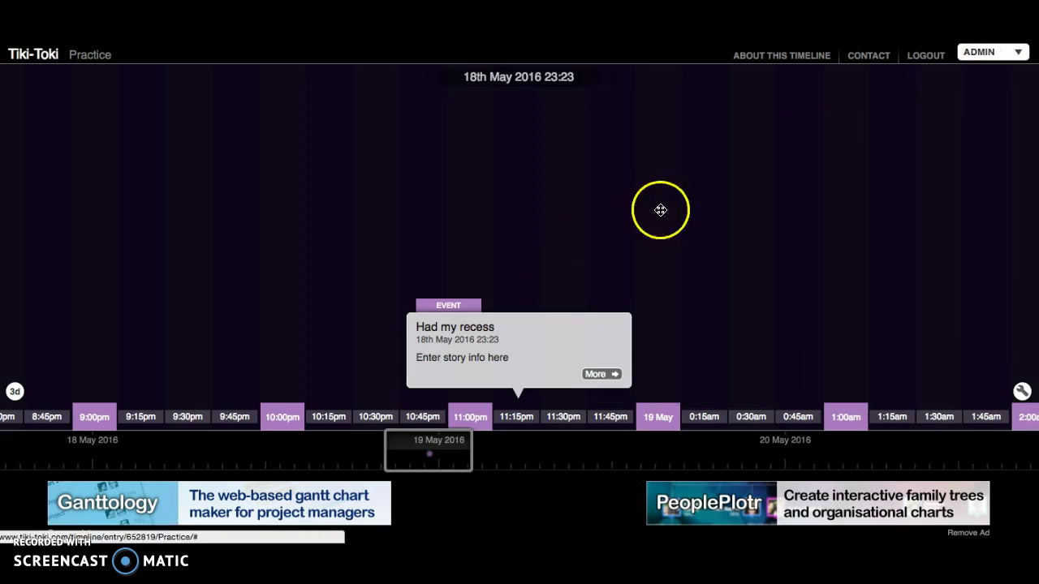
# - Preview the 'Had my recess' story, then cancel the accidental draft 'New story 1'
pyautogui.click(594, 374)
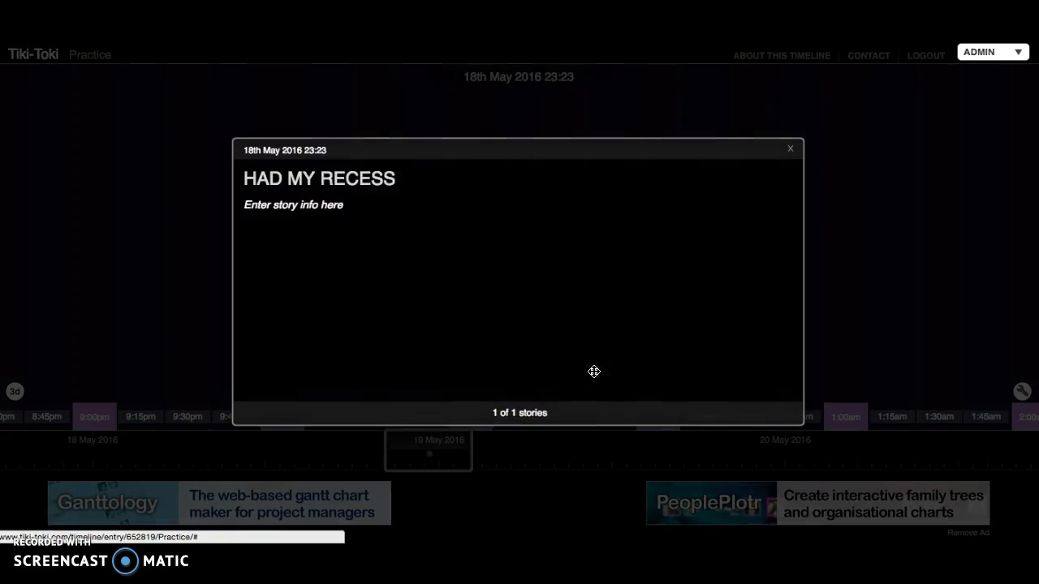
pyautogui.click(789, 151)
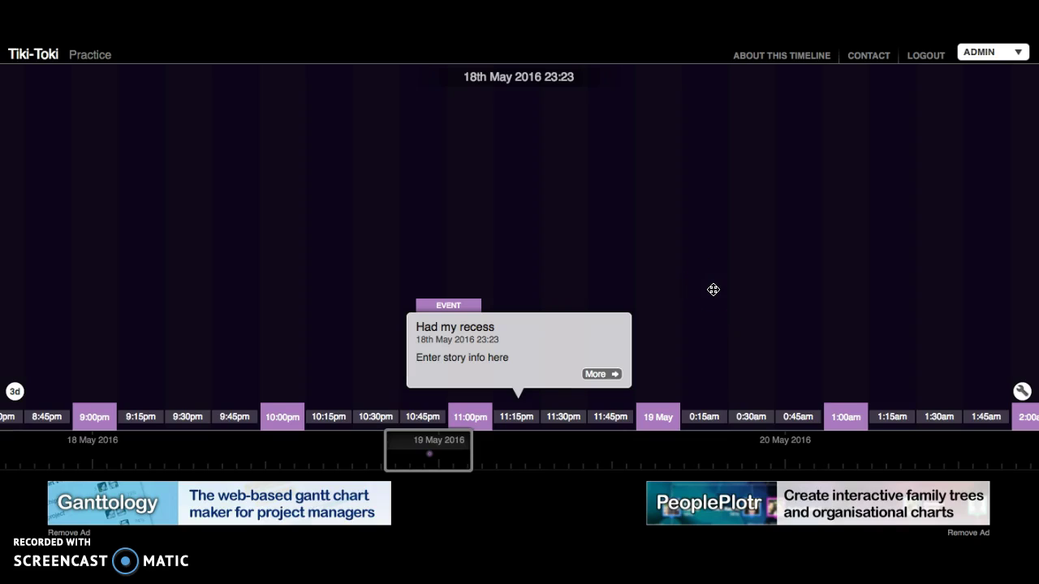
pyautogui.click(979, 54)
pyautogui.click(845, 175)
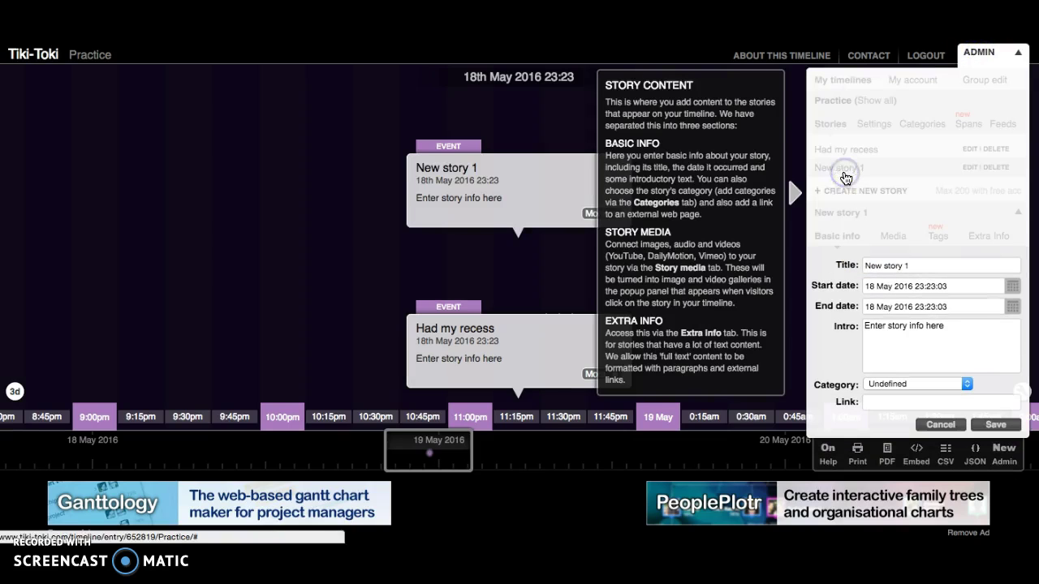
pyautogui.moveTo(509, 182); pyautogui.dragTo(463, 267)
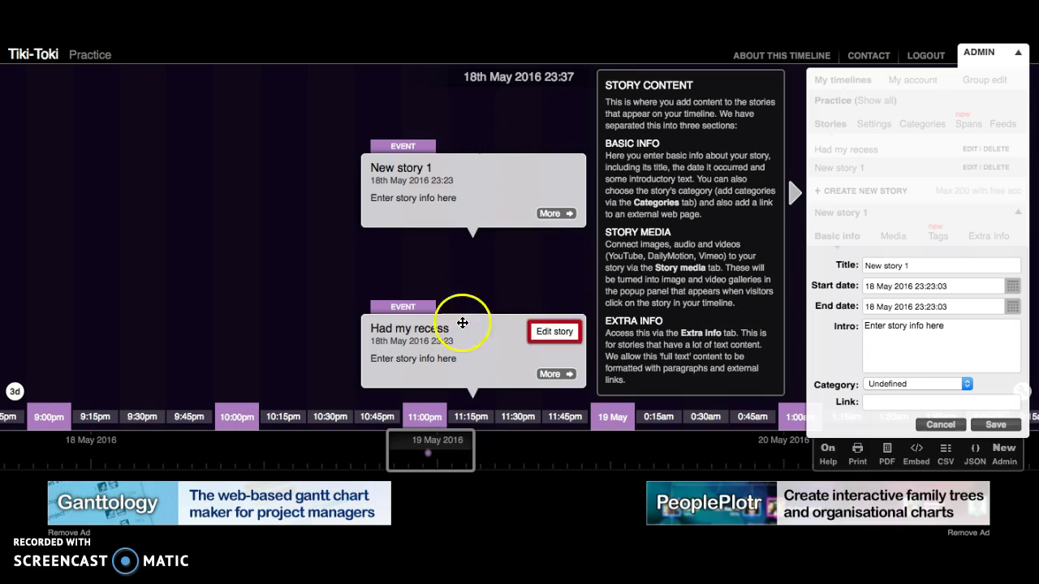
pyautogui.moveTo(531, 191)
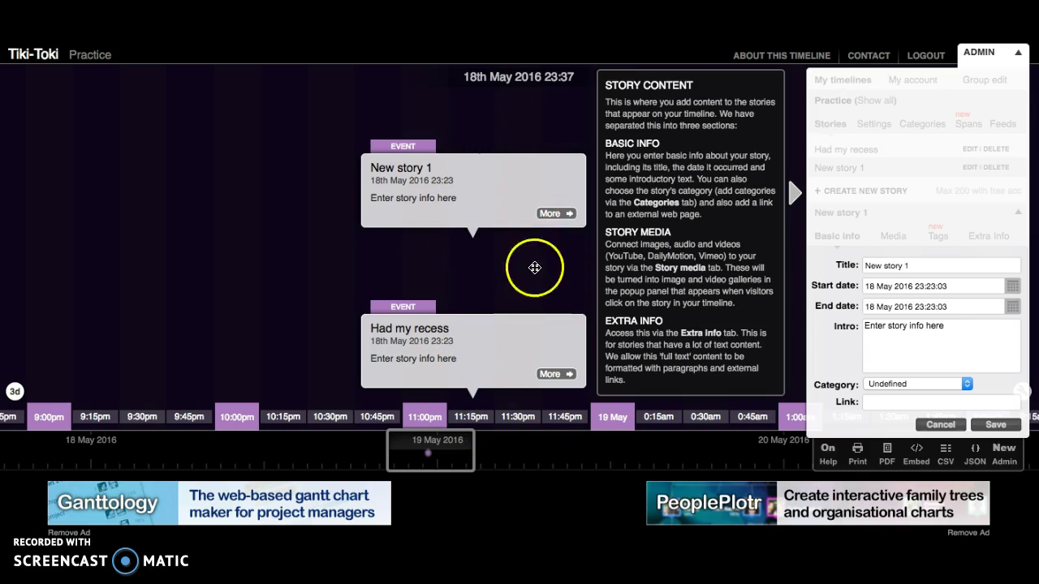
pyautogui.click(935, 428)
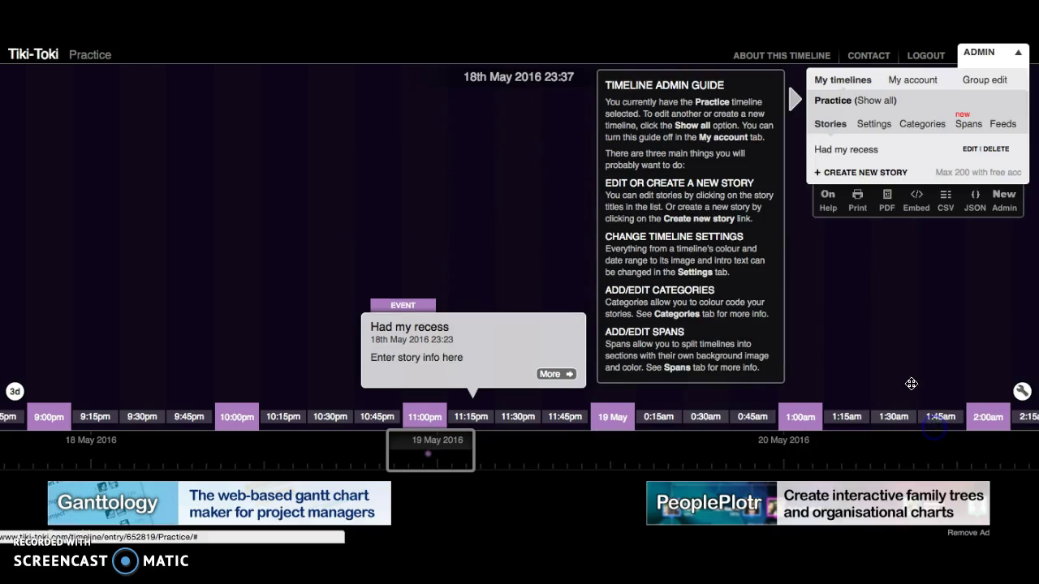